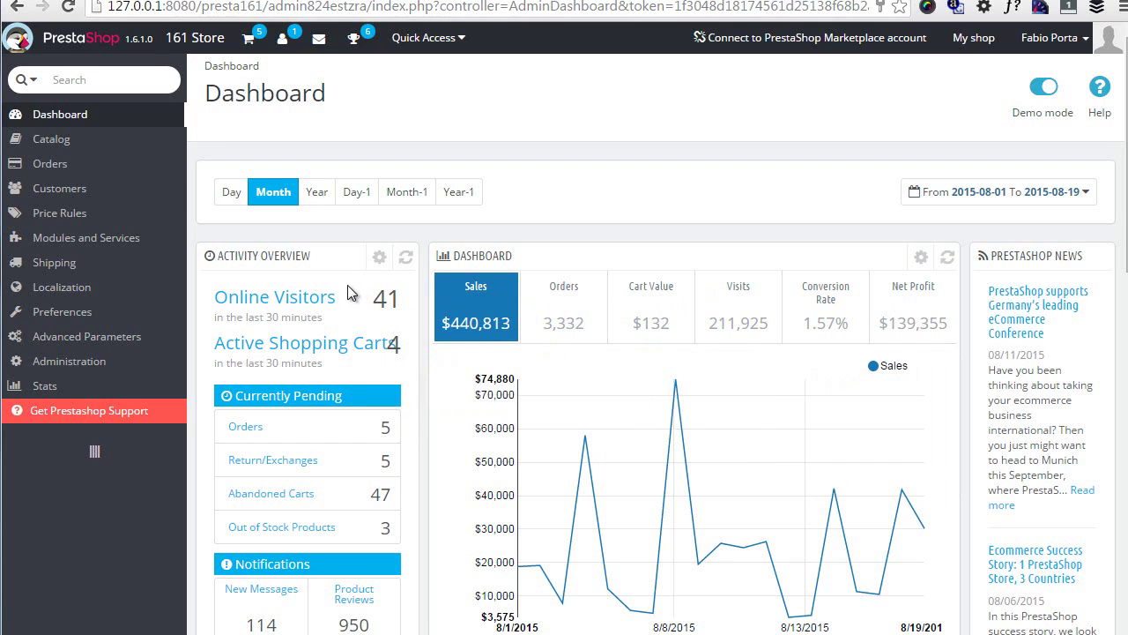
# Step: Go to the cart rules under Price Rules and start a new cart rule
pyautogui.moveTo(144, 217)
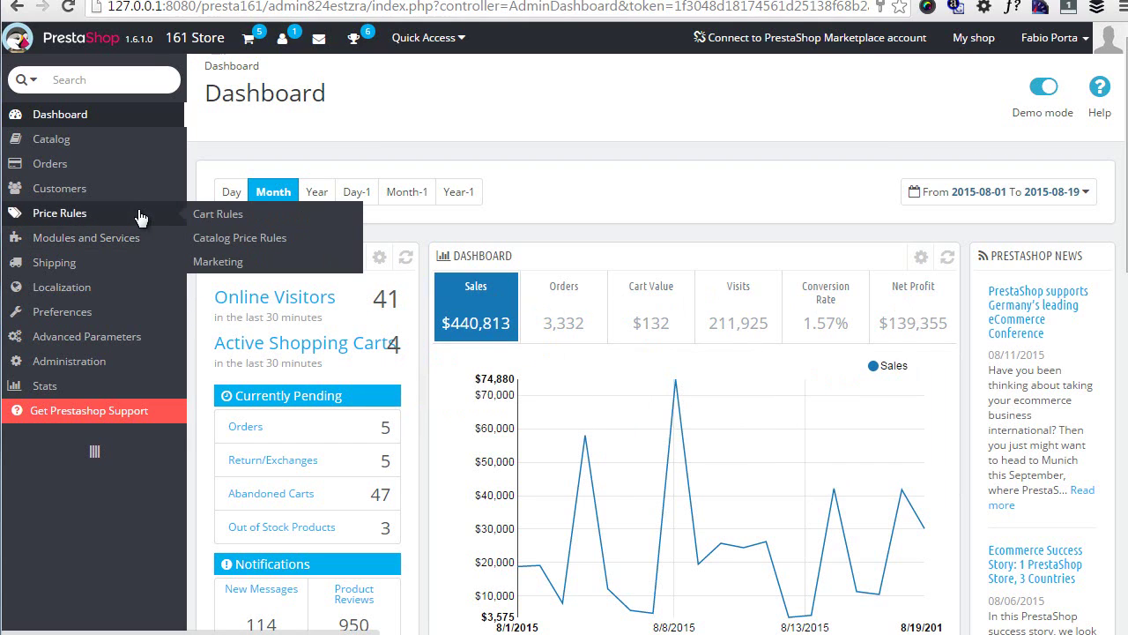
pyautogui.click(219, 218)
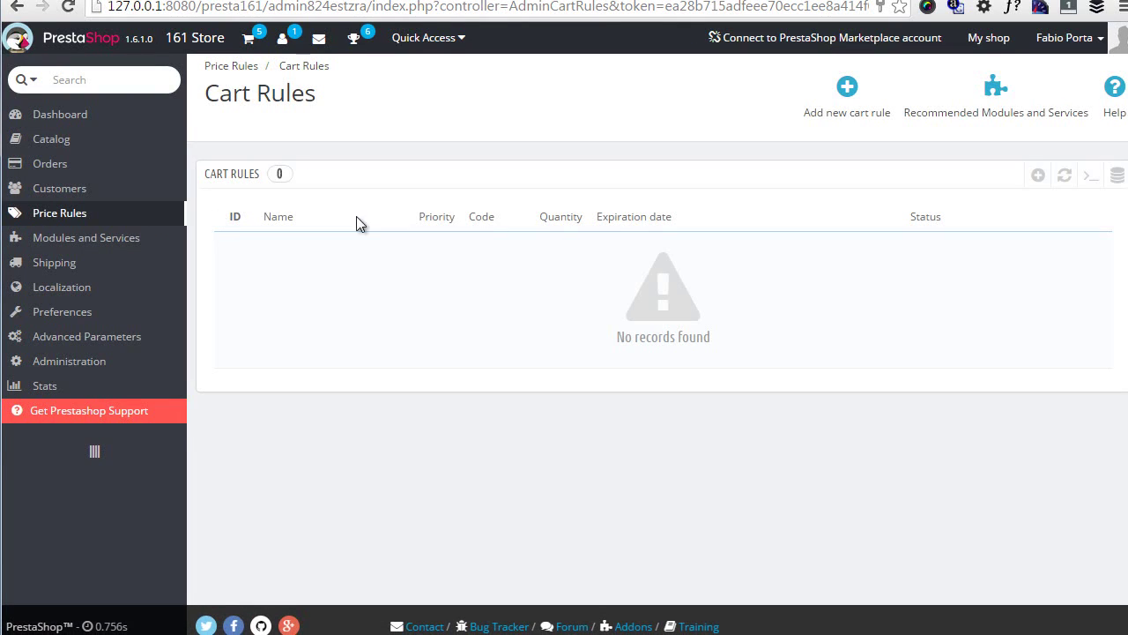
pyautogui.click(851, 102)
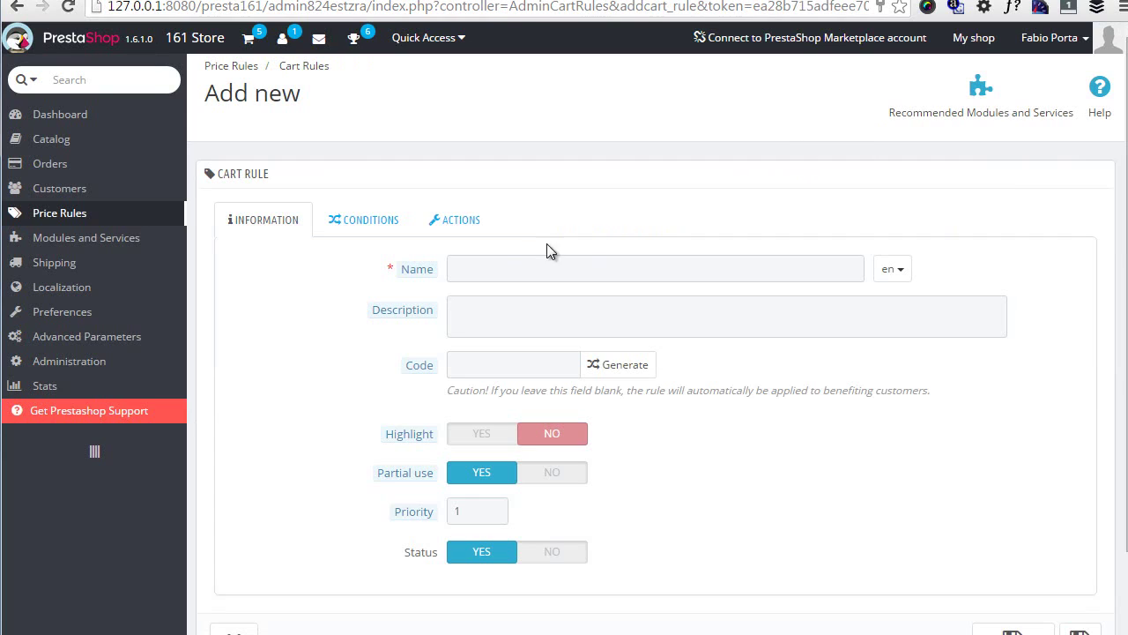
# Step: Name the cart rule "Free shipping on dresses", leaving the description and code blank
pyautogui.click(518, 268)
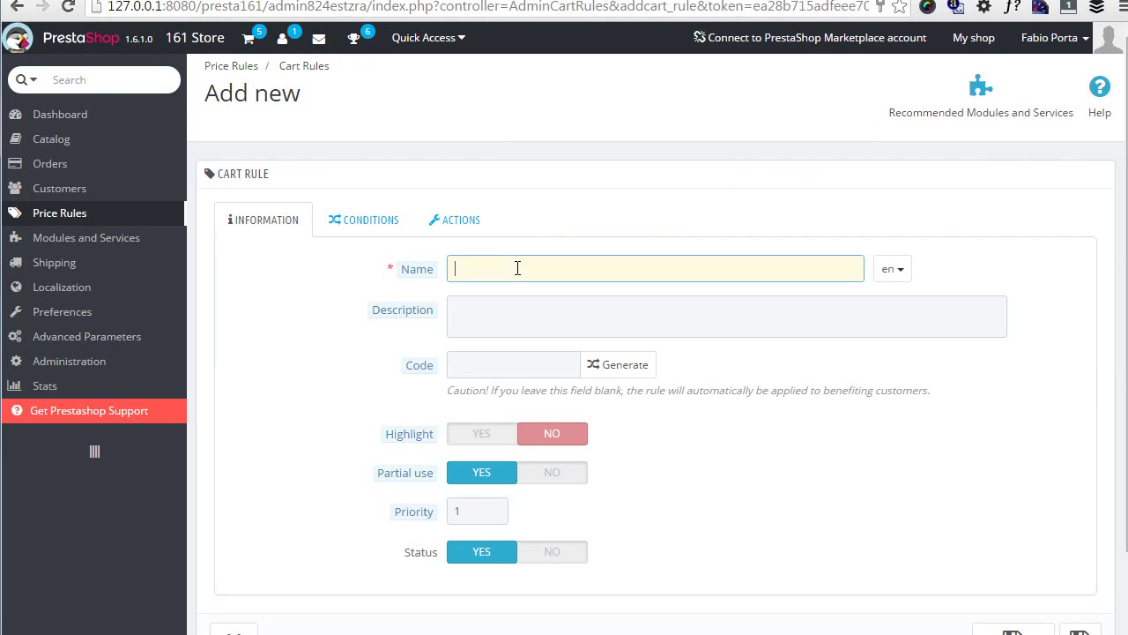
pyautogui.write('Free shipping on dres')
pyautogui.write('es')
pyautogui.press('Left')
pyautogui.press('Left')
pyautogui.write('s')
pyautogui.press('Tab')
pyautogui.click(510, 310)
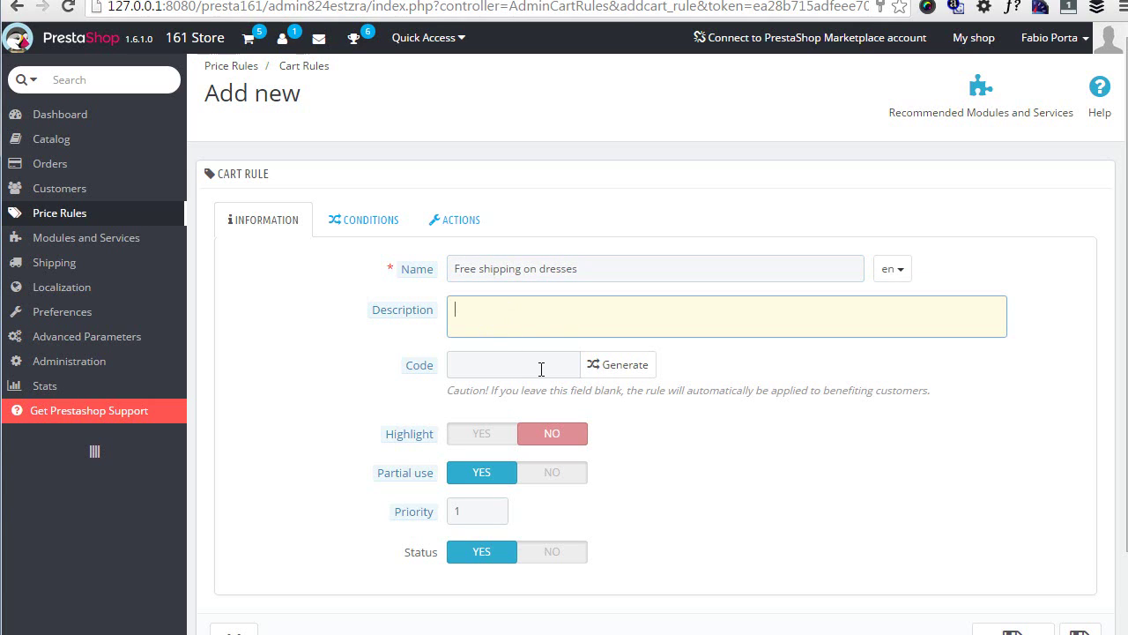
pyautogui.click(542, 368)
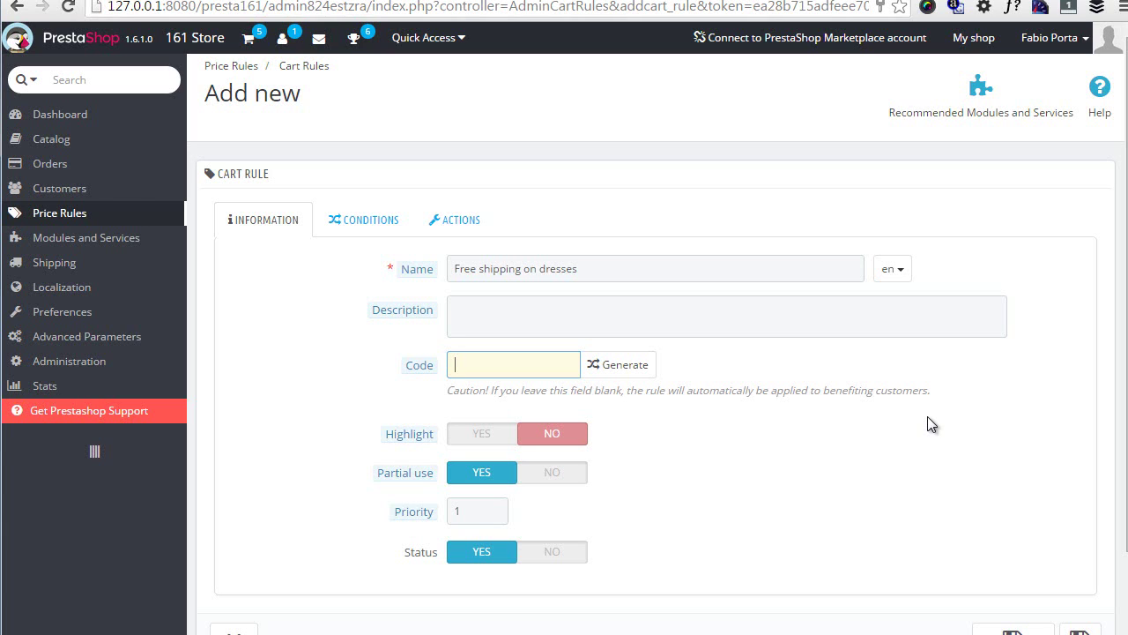
pyautogui.moveTo(422, 485)
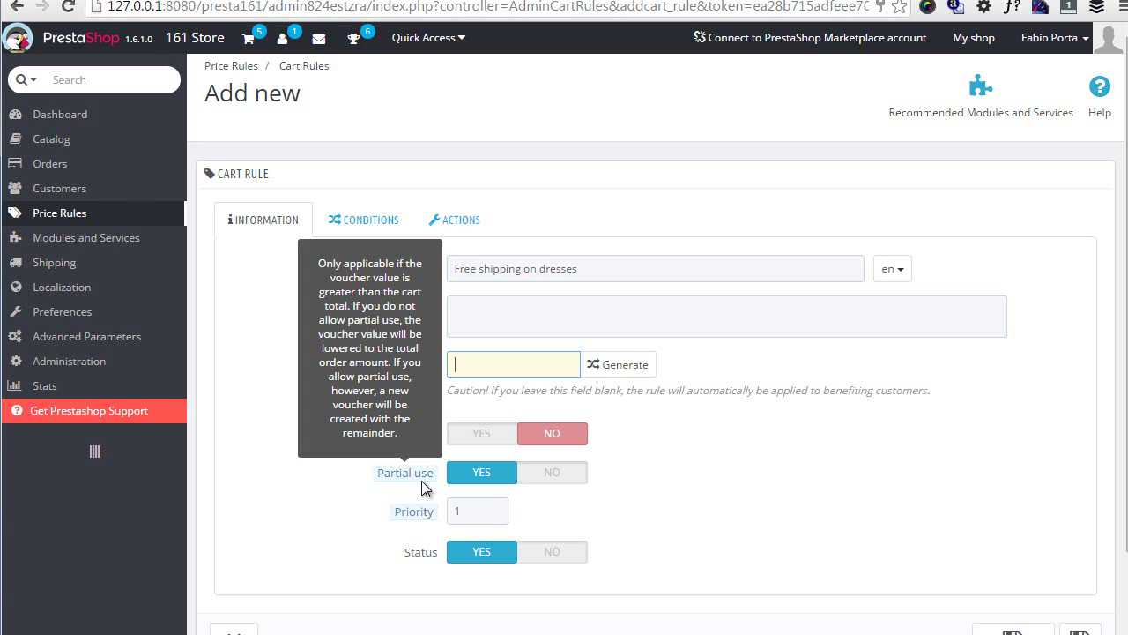
# Step: In the rule's conditions, set the minimum amount to 100 USD with tax and shipping excluded
pyautogui.click(368, 232)
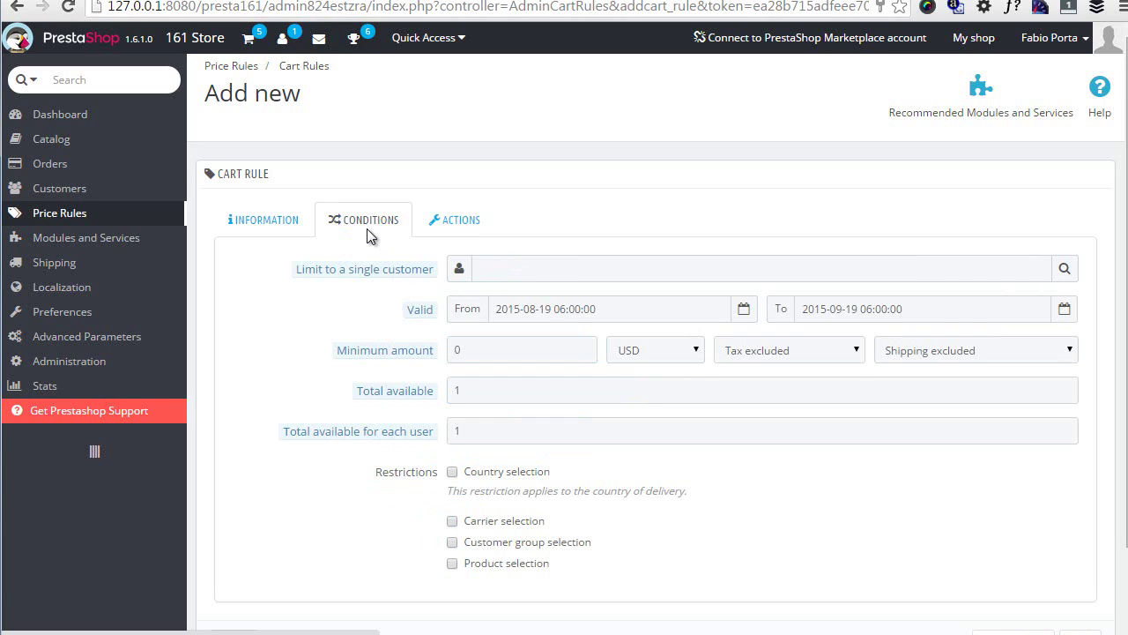
pyautogui.scroll(-1, 369, 233)
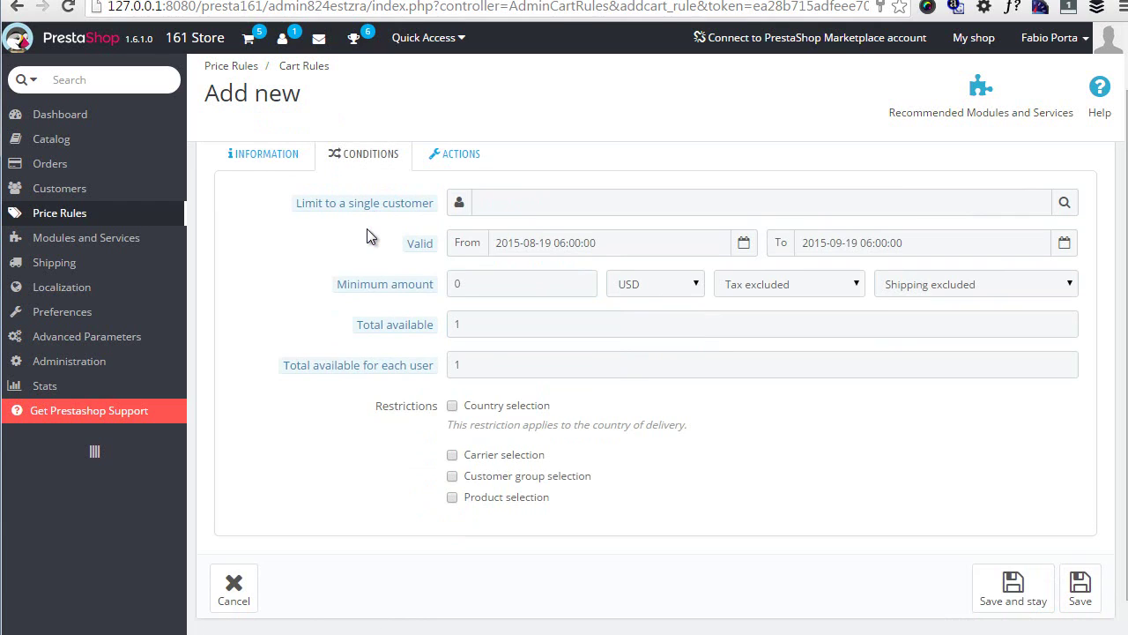
pyautogui.moveTo(409, 203)
pyautogui.moveTo(524, 282); pyautogui.dragTo(235, 280)
pyautogui.write('100')
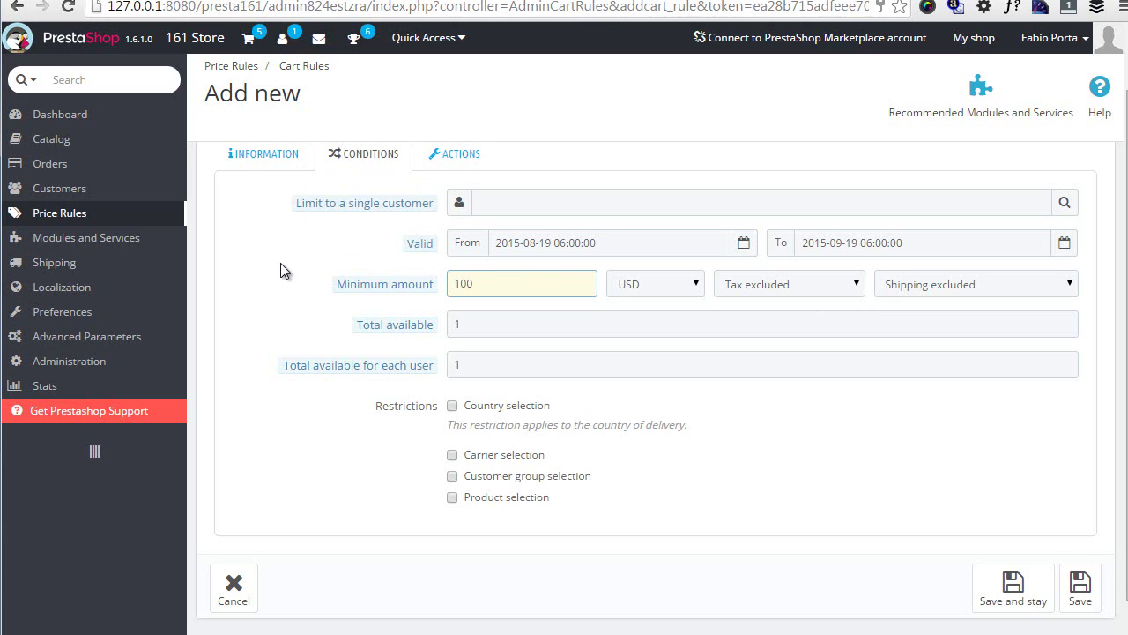
pyautogui.click(964, 283)
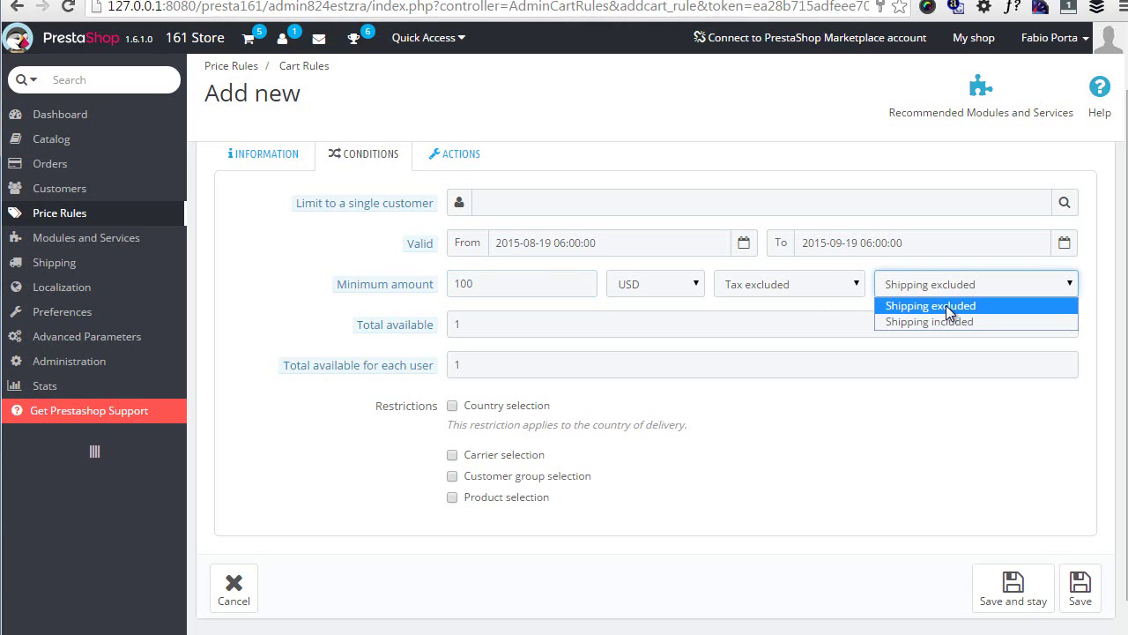
pyautogui.click(946, 305)
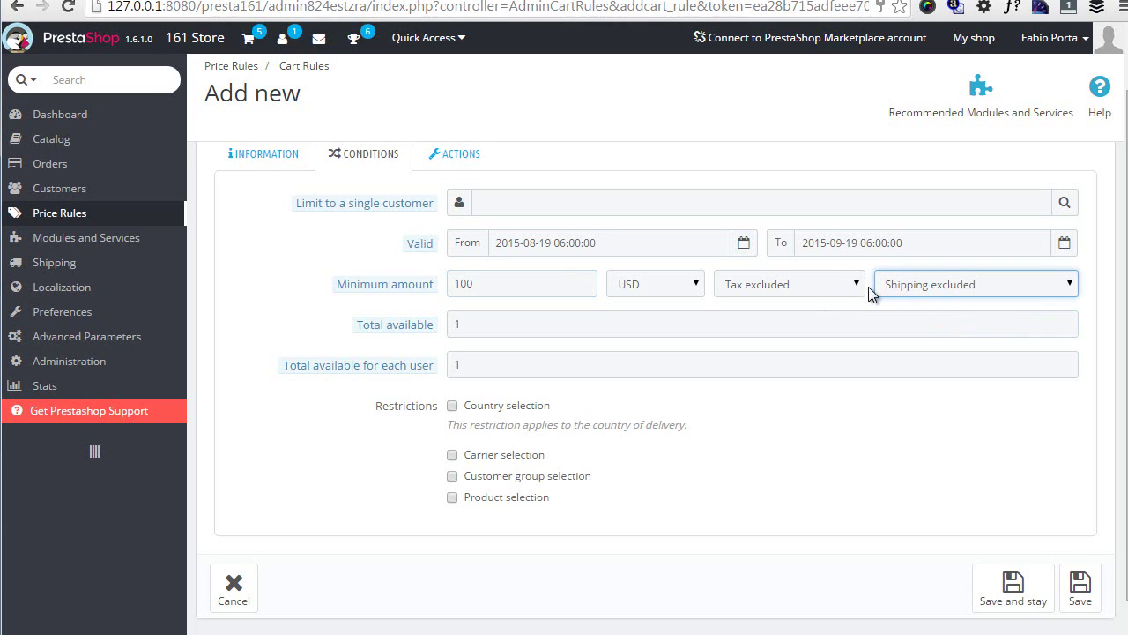
# Step: Set the total available to 1212121 and the total available for each user to 1121221
pyautogui.click(541, 317)
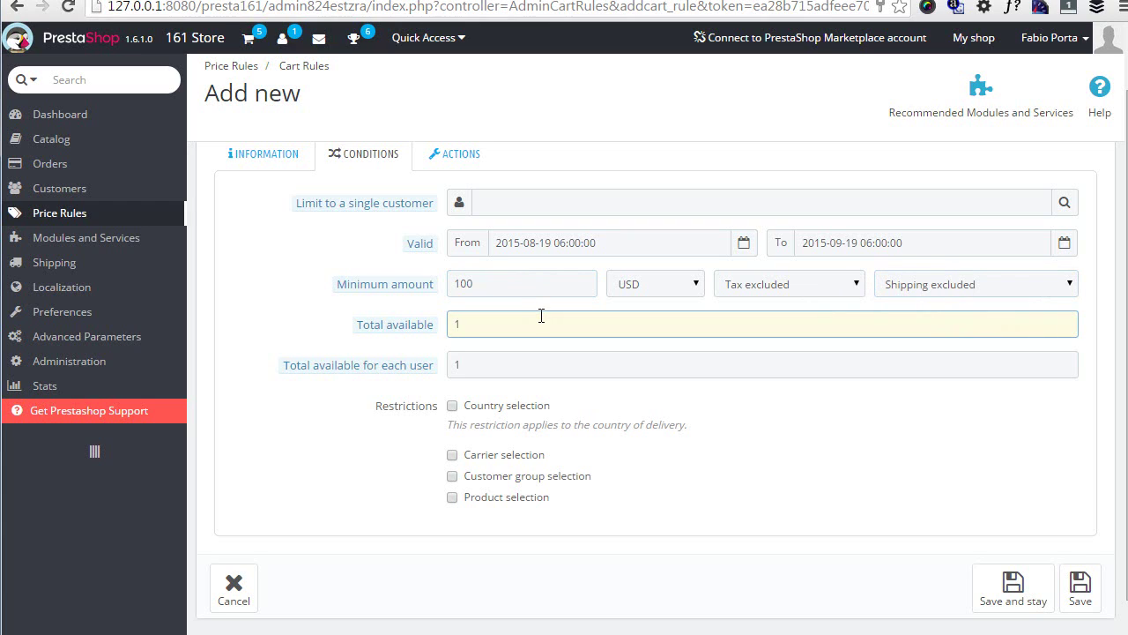
pyautogui.write('212121')
pyautogui.click(519, 359)
pyautogui.write('121221')
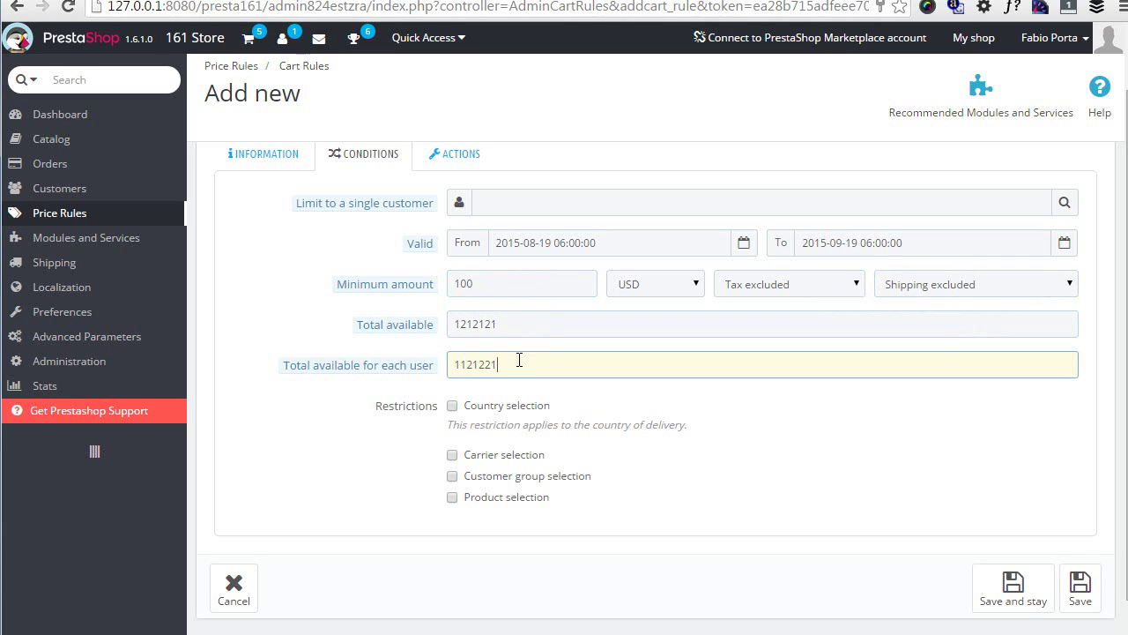
pyautogui.moveTo(424, 333)
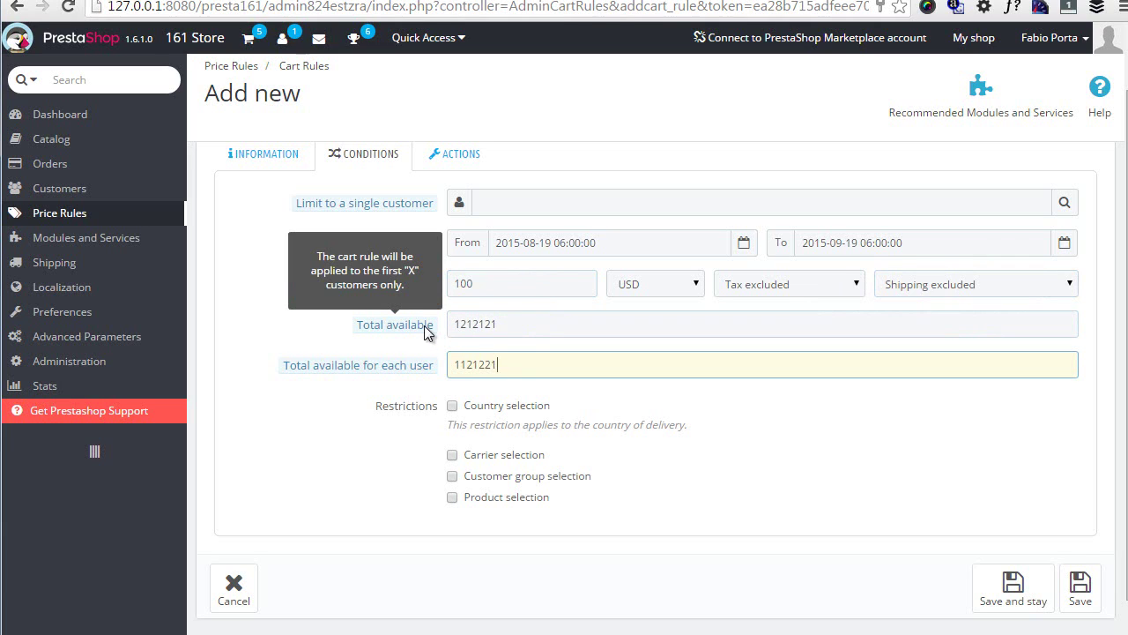
pyautogui.moveTo(413, 366)
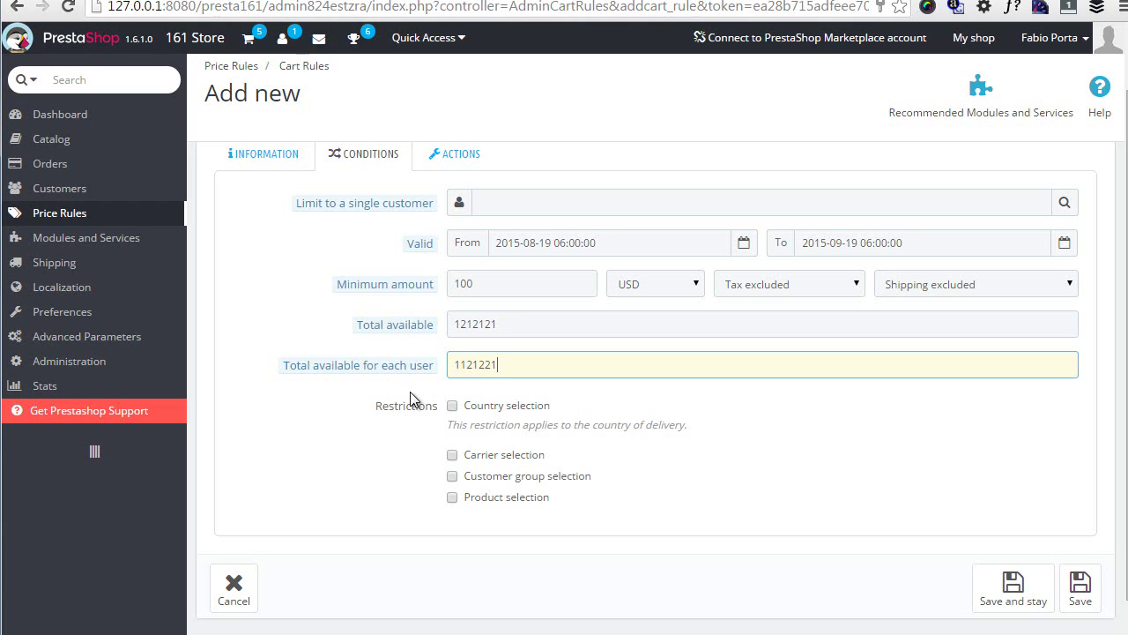
# Step: Enable the product selection restriction and add a product selection containing a rule concerning Categories
pyautogui.click(501, 503)
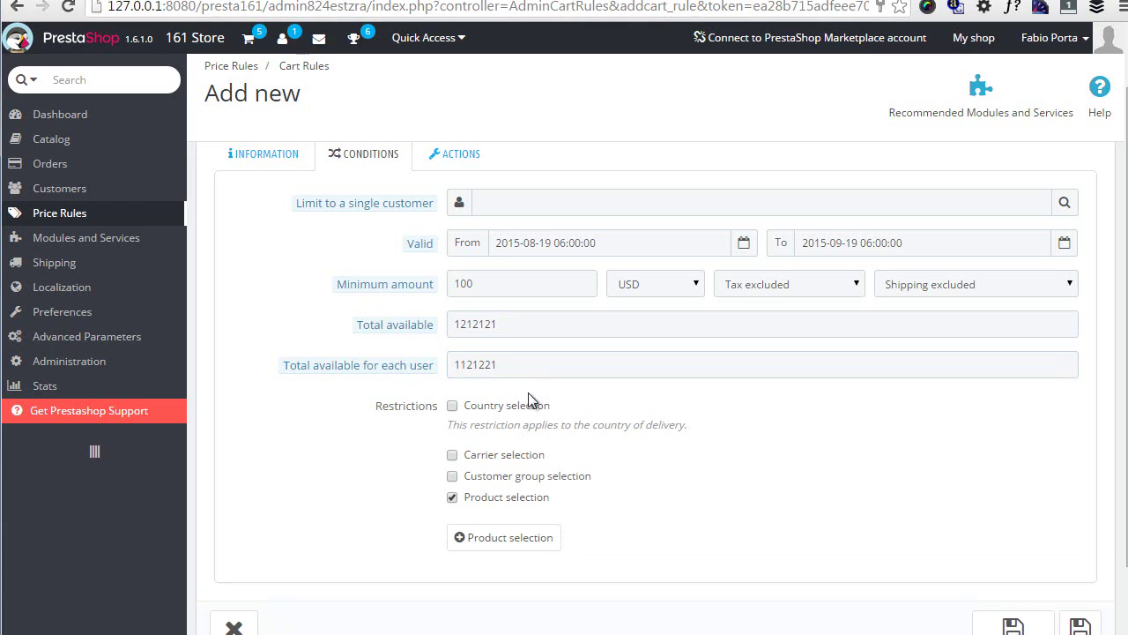
pyautogui.scroll(-1, 525, 406)
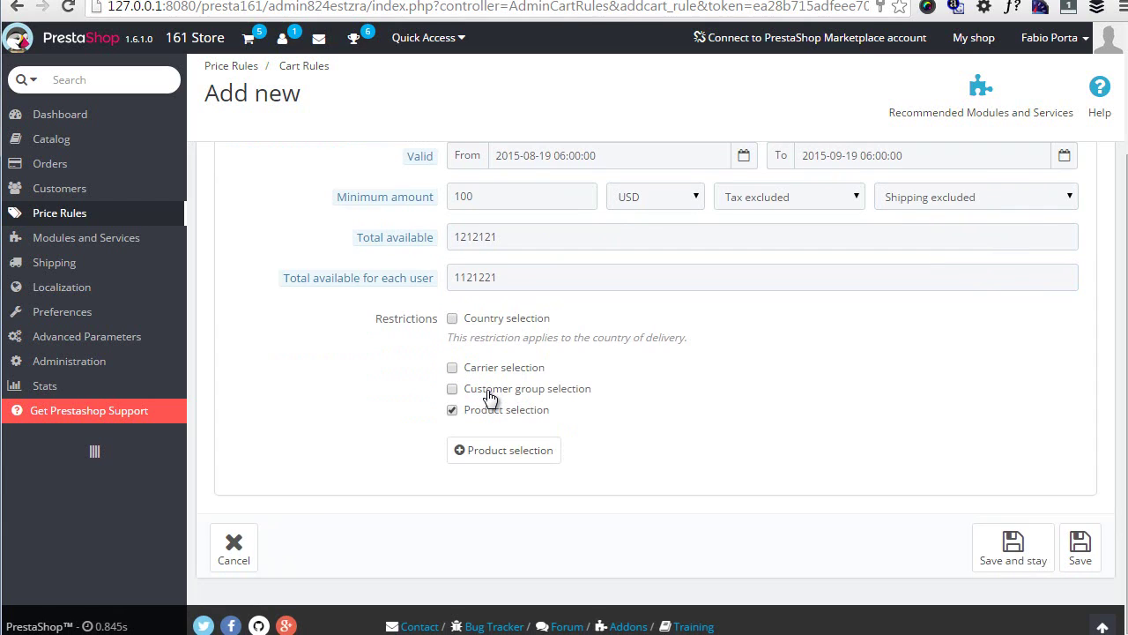
pyautogui.click(525, 452)
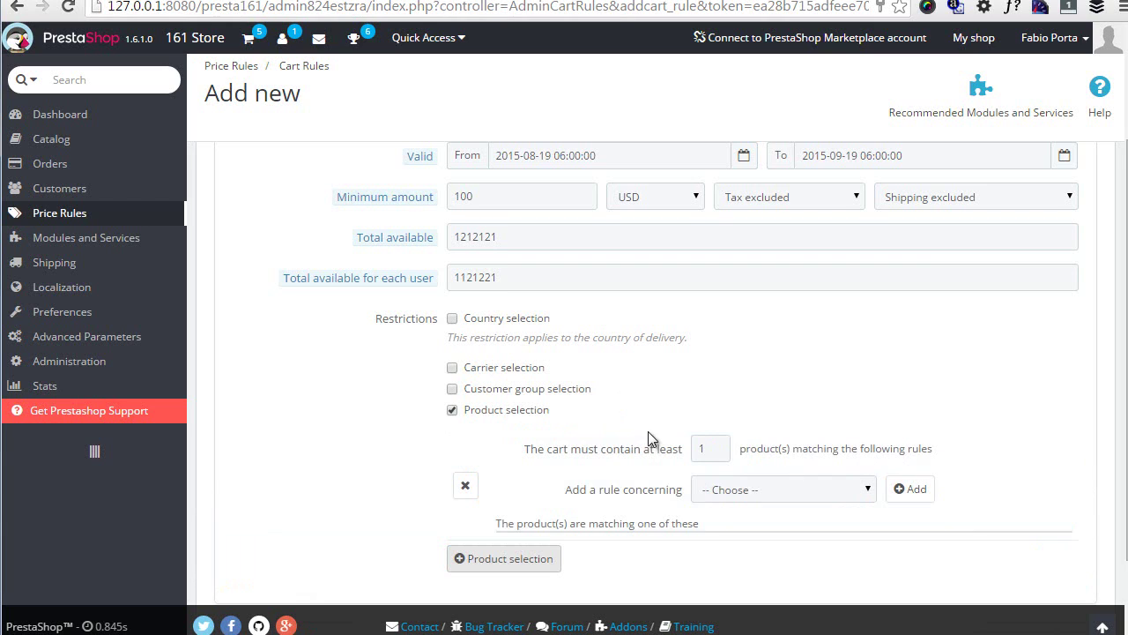
pyautogui.scroll(-1, 670, 454)
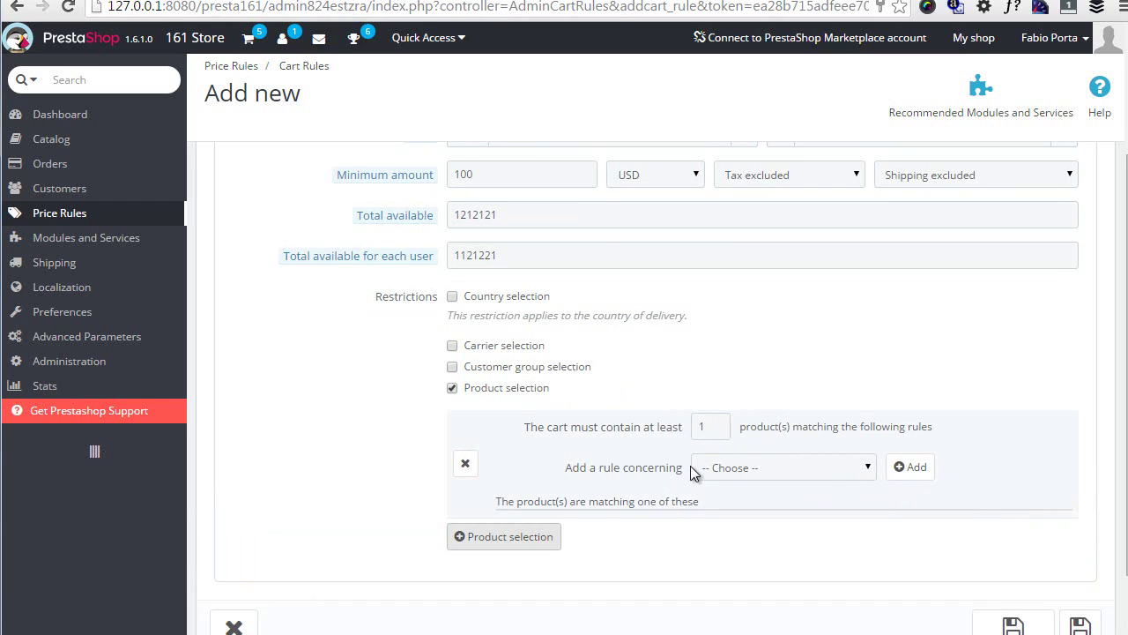
pyautogui.click(798, 469)
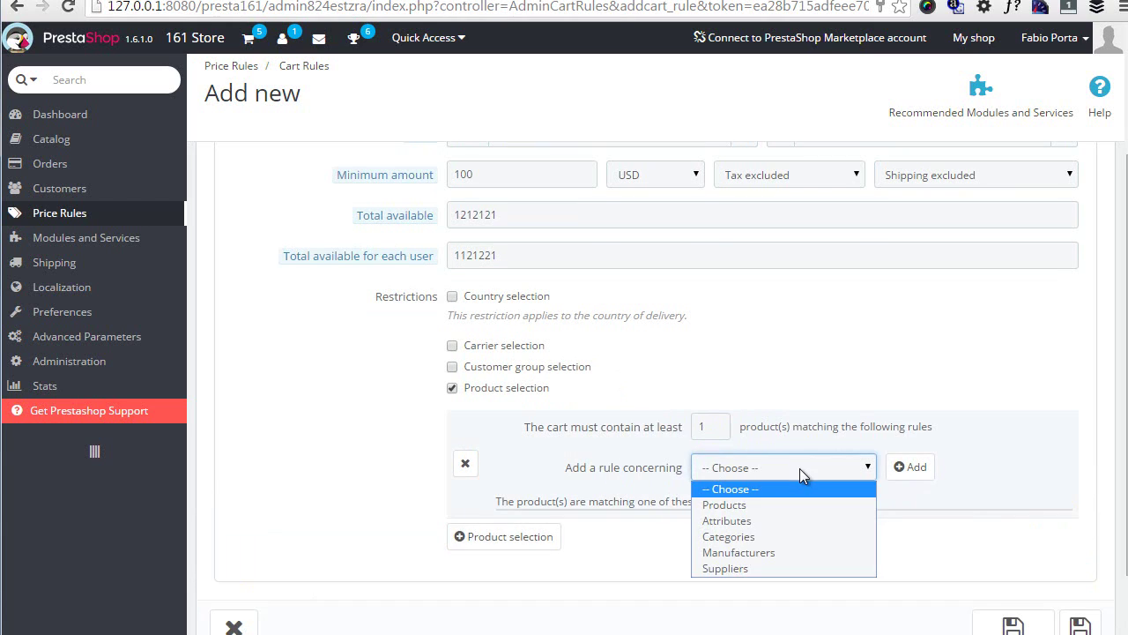
pyautogui.click(758, 535)
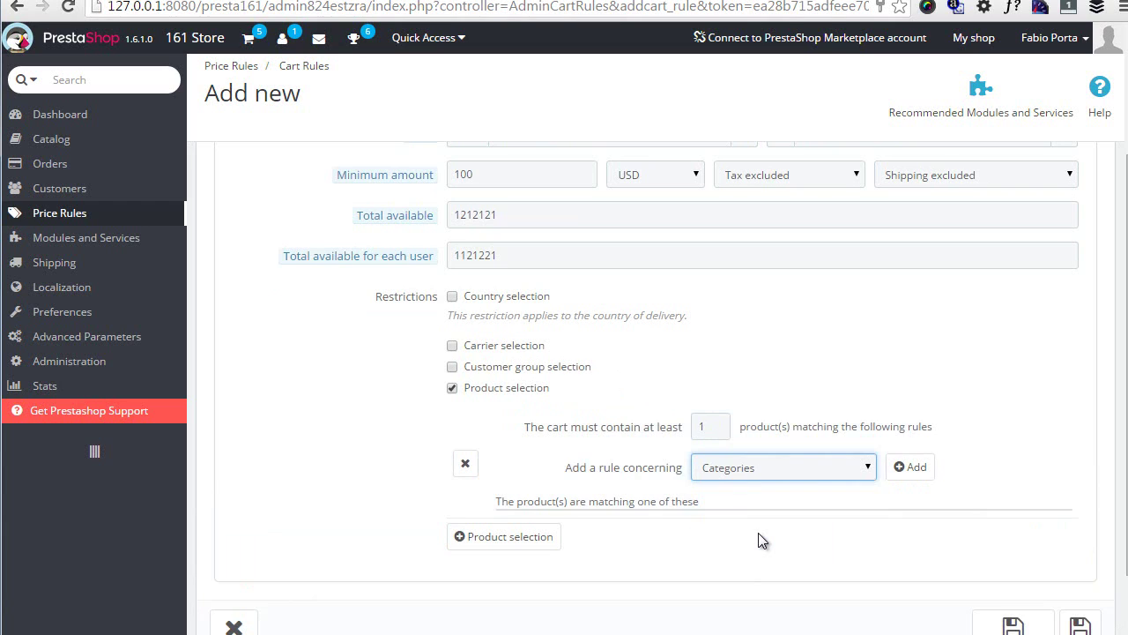
pyautogui.click(790, 473)
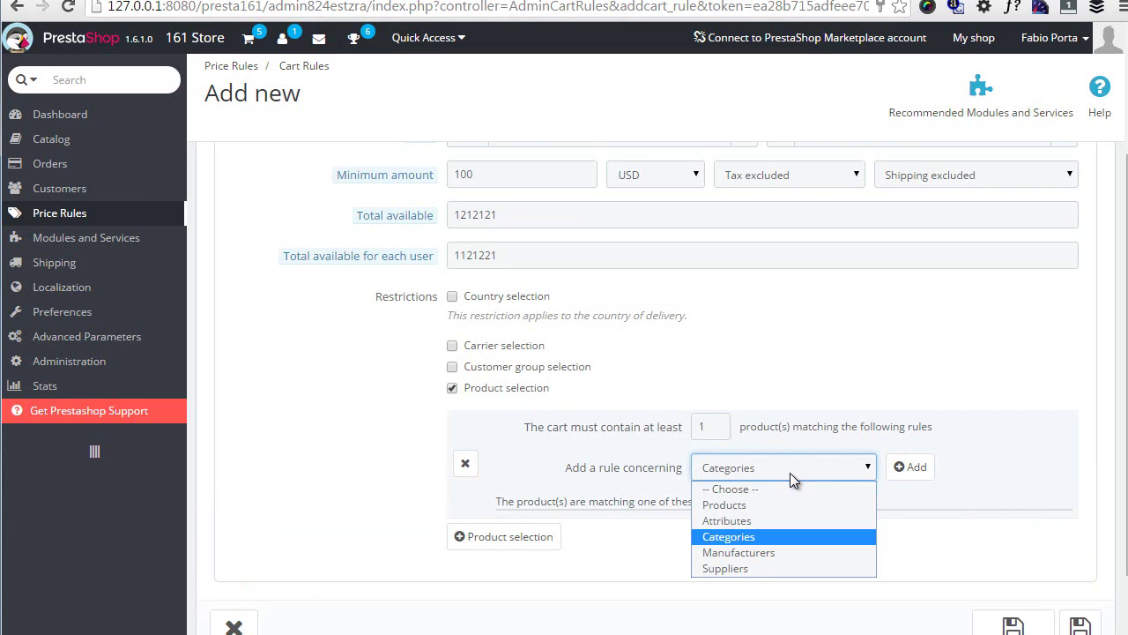
pyautogui.click(749, 537)
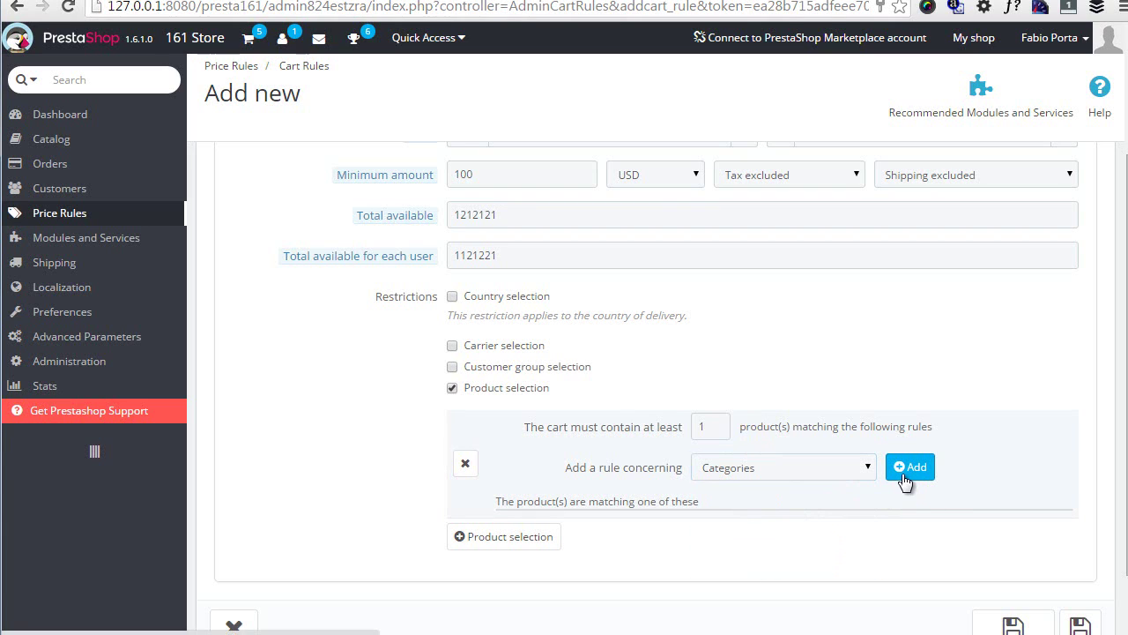
pyautogui.click(905, 480)
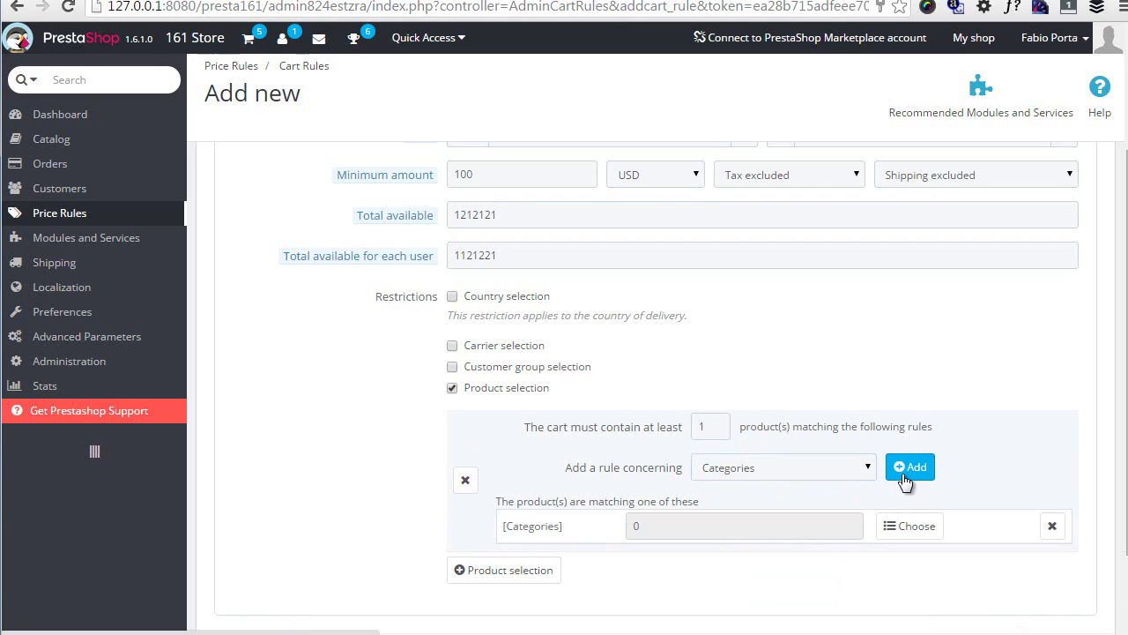
# Step: Choose Dresses as the matching category for the product selection rule
pyautogui.click(923, 538)
pyautogui.click(351, 286)
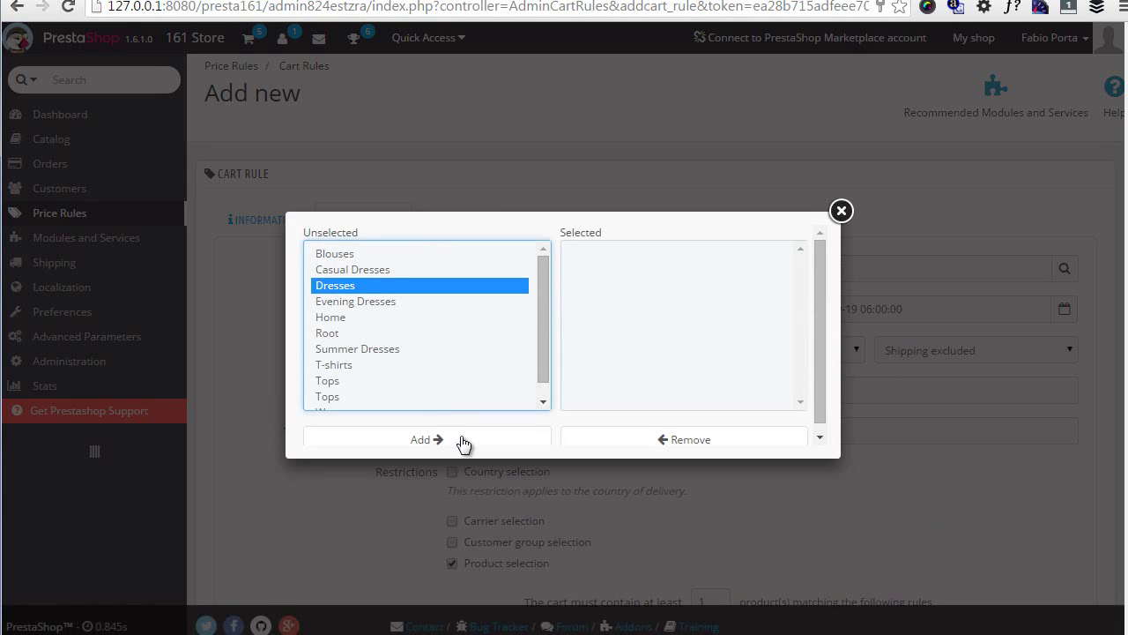
pyautogui.click(463, 441)
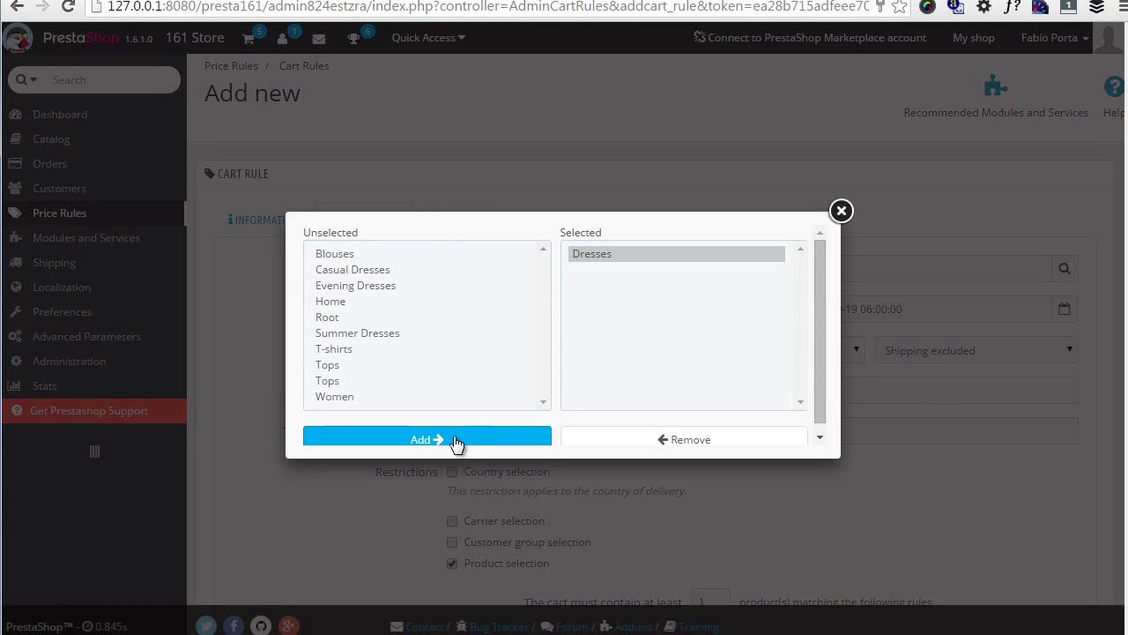
pyautogui.click(841, 210)
pyautogui.scroll(-5, 784, 323)
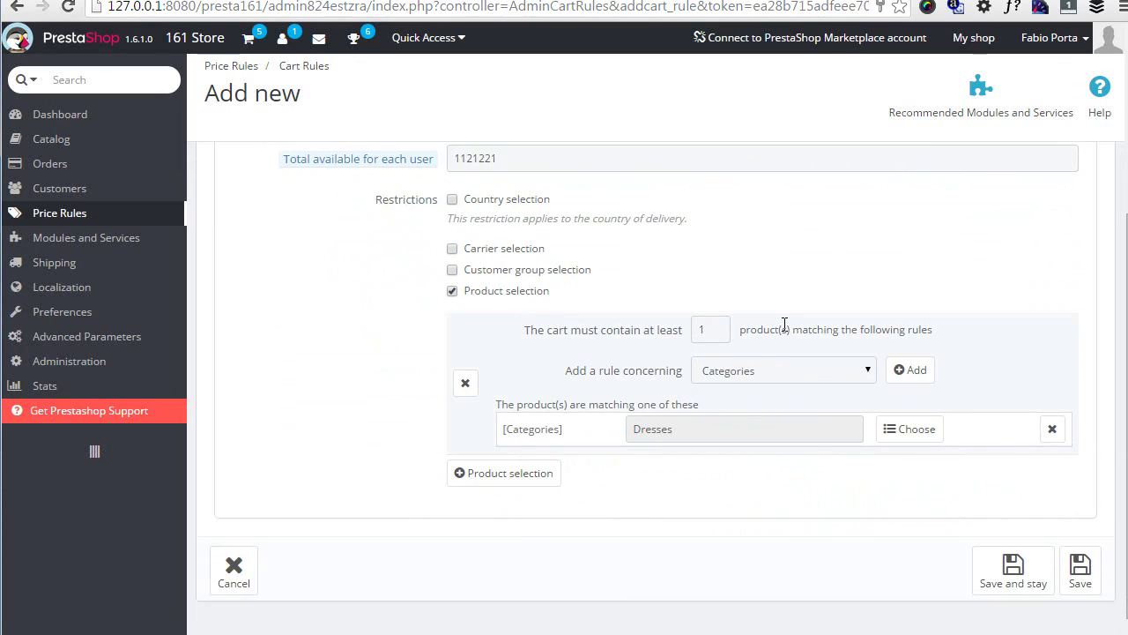
# Step: Turn on free shipping in the cart rule's actions
pyautogui.scroll(3, 784, 324)
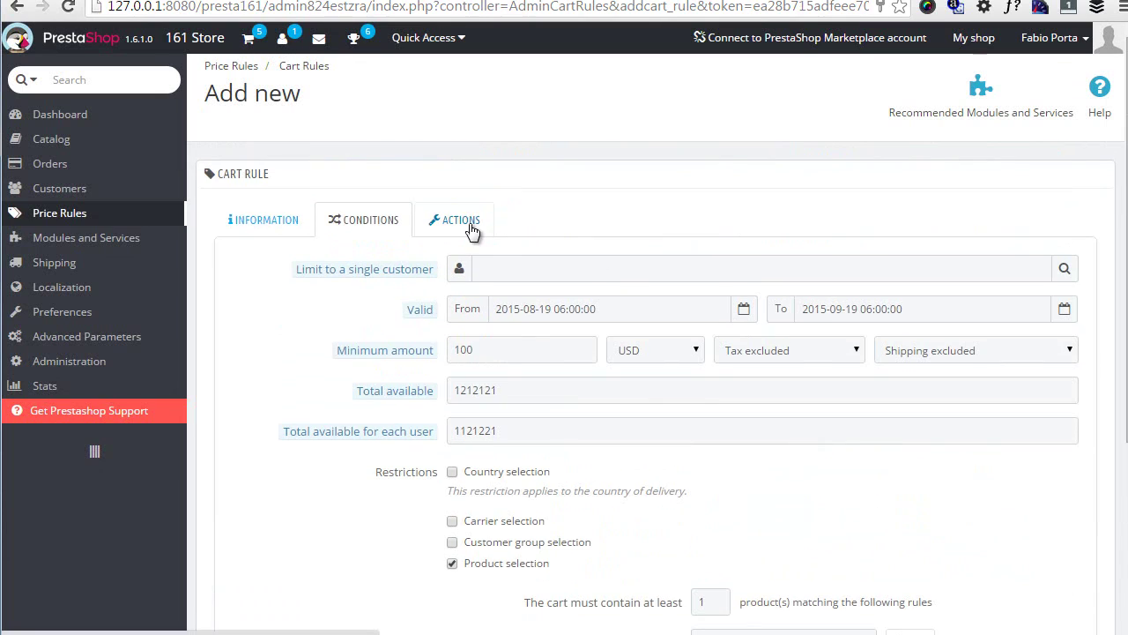
pyautogui.click(471, 228)
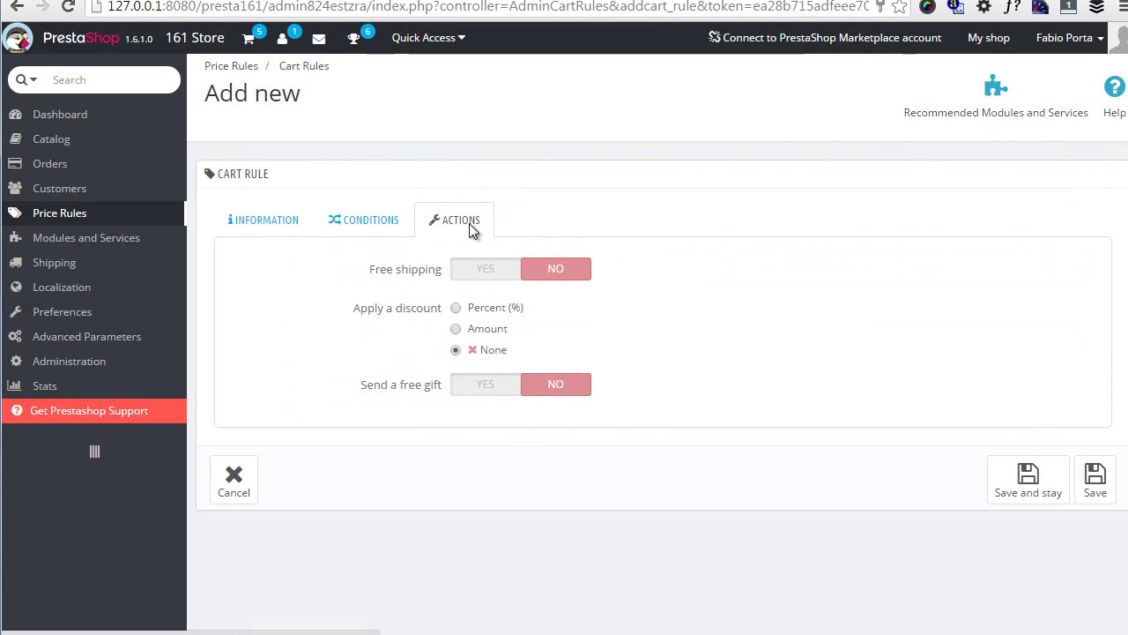
pyautogui.click(482, 277)
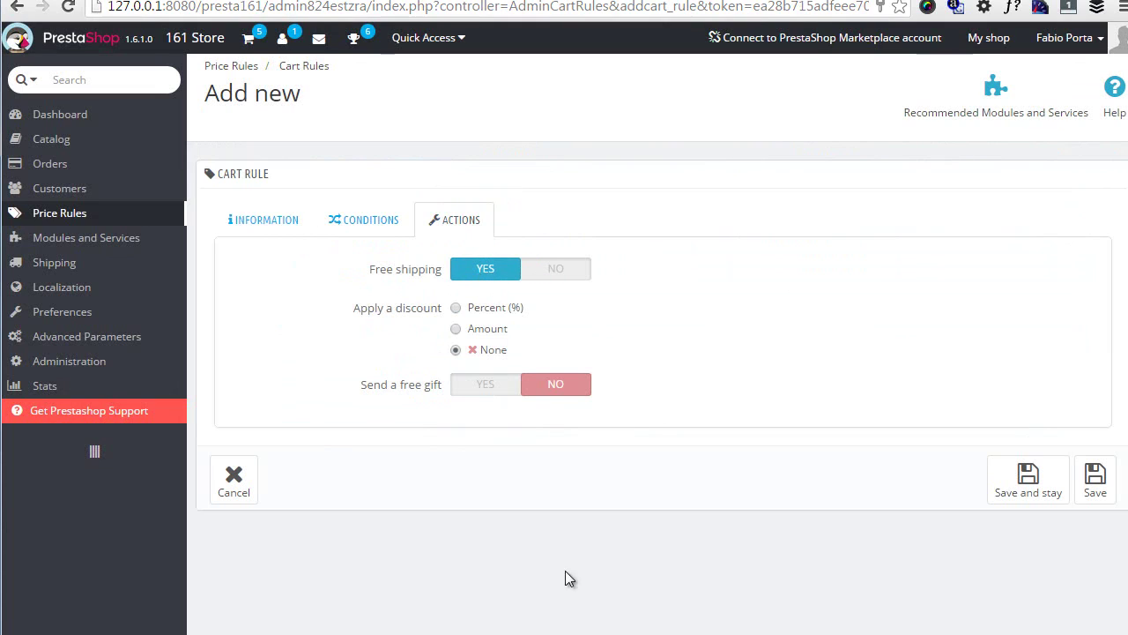
# Step: Try a percent discount of 100 and the amount discount type, and set the discount back to None
pyautogui.click(455, 308)
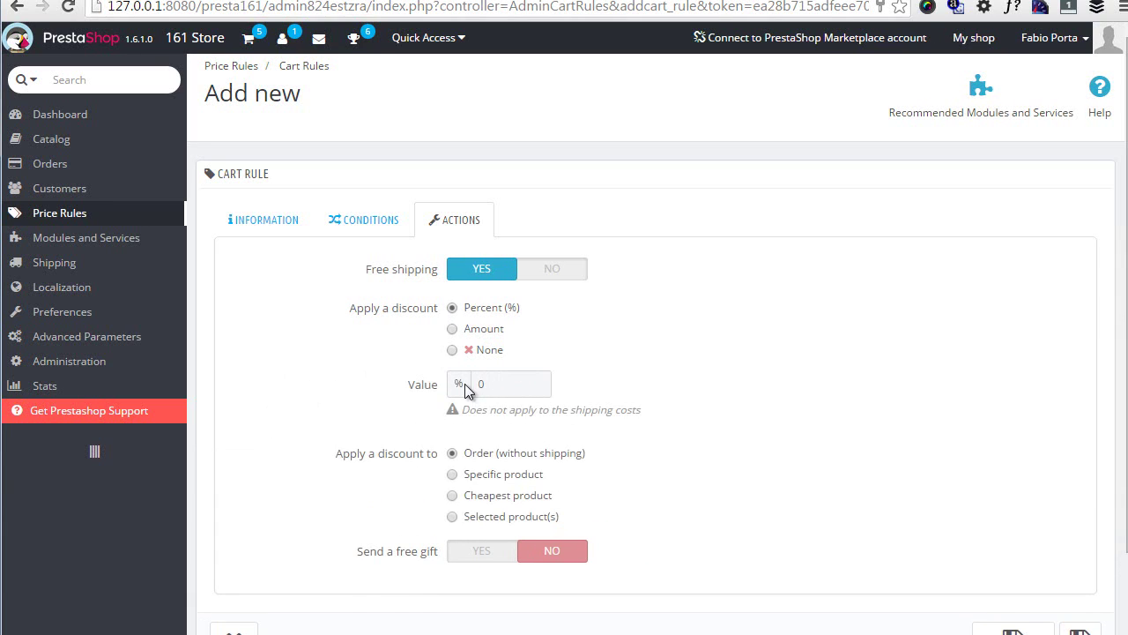
pyautogui.click(504, 383)
pyautogui.write('100')
pyautogui.moveTo(512, 386); pyautogui.dragTo(447, 351)
pyautogui.click(452, 329)
pyautogui.click(451, 352)
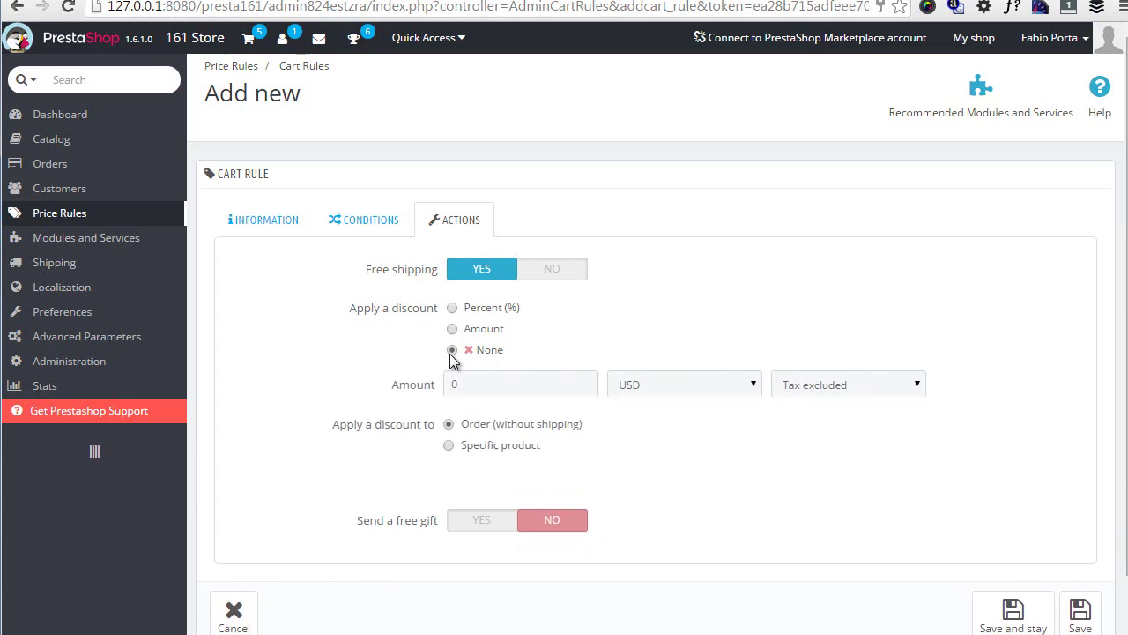
# Step: Try the amount discount type, switching its currency to EUR and back to USD and checking the tax options
pyautogui.click(454, 329)
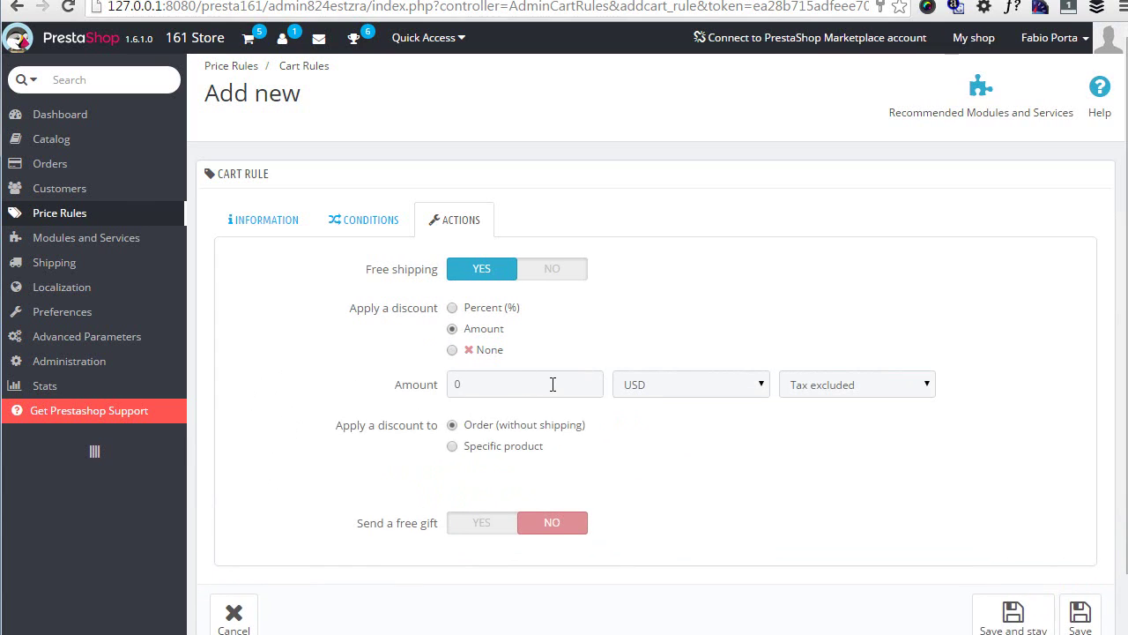
pyautogui.click(705, 387)
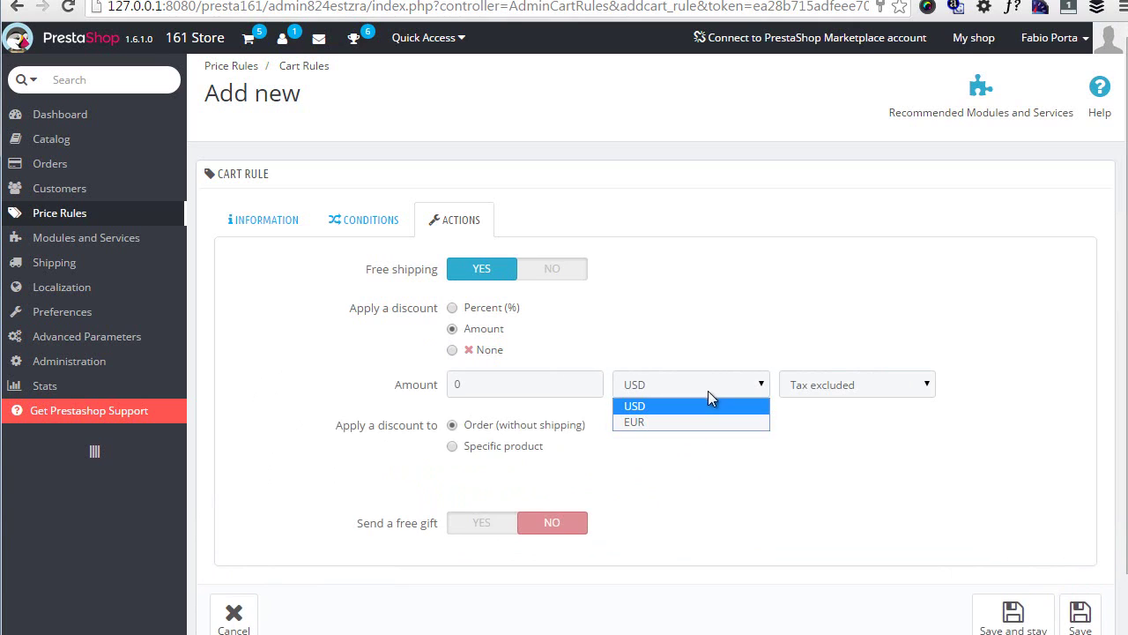
pyautogui.click(670, 421)
pyautogui.click(661, 386)
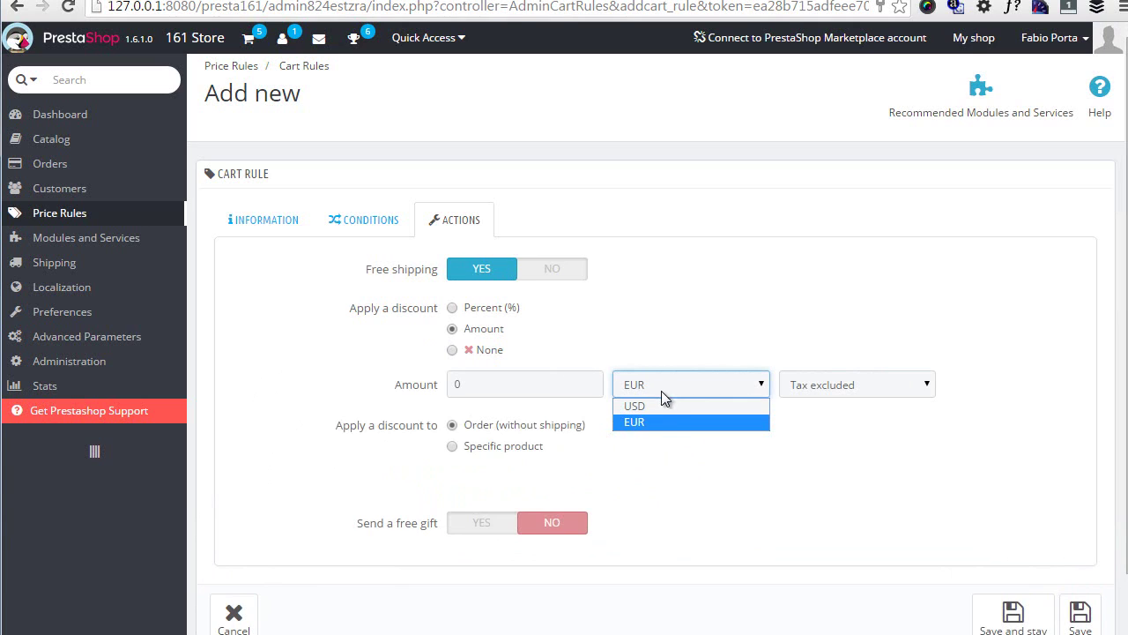
pyautogui.click(661, 407)
pyautogui.click(834, 386)
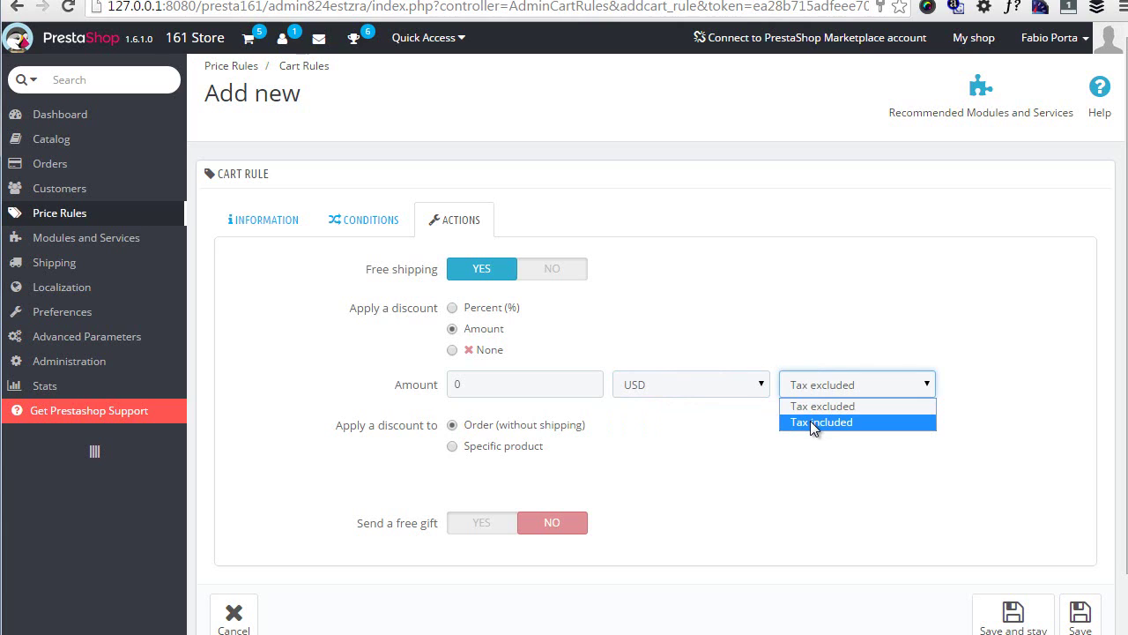
pyautogui.click(763, 460)
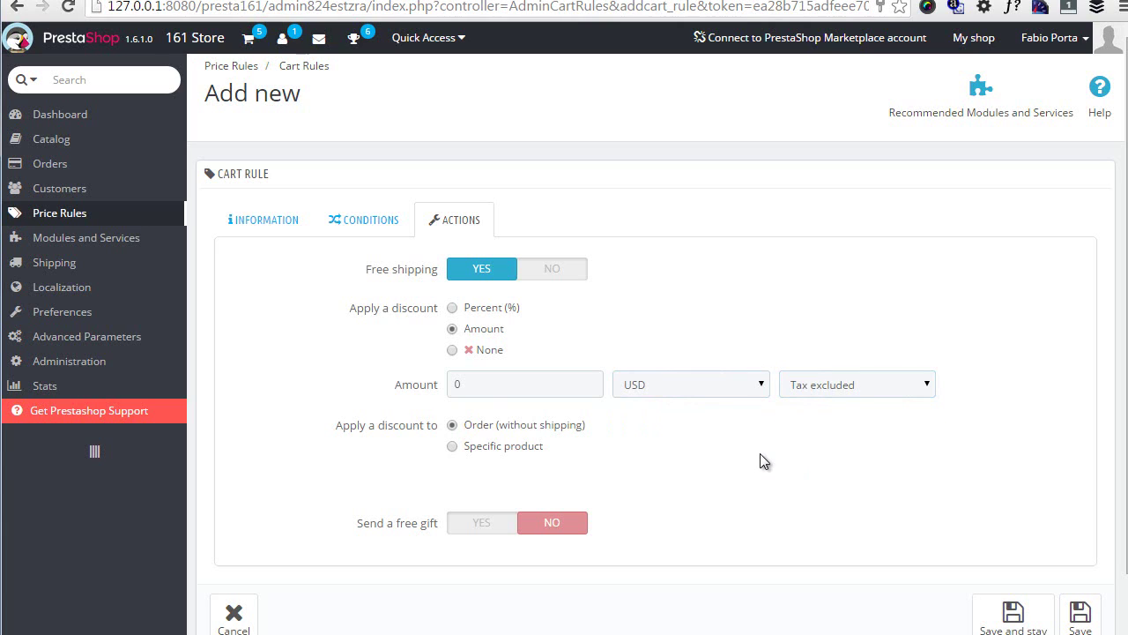
# Step: Try applying the discount to a specific product, and try the percent discount's order, specific, cheapest and selected product targets
pyautogui.click(471, 449)
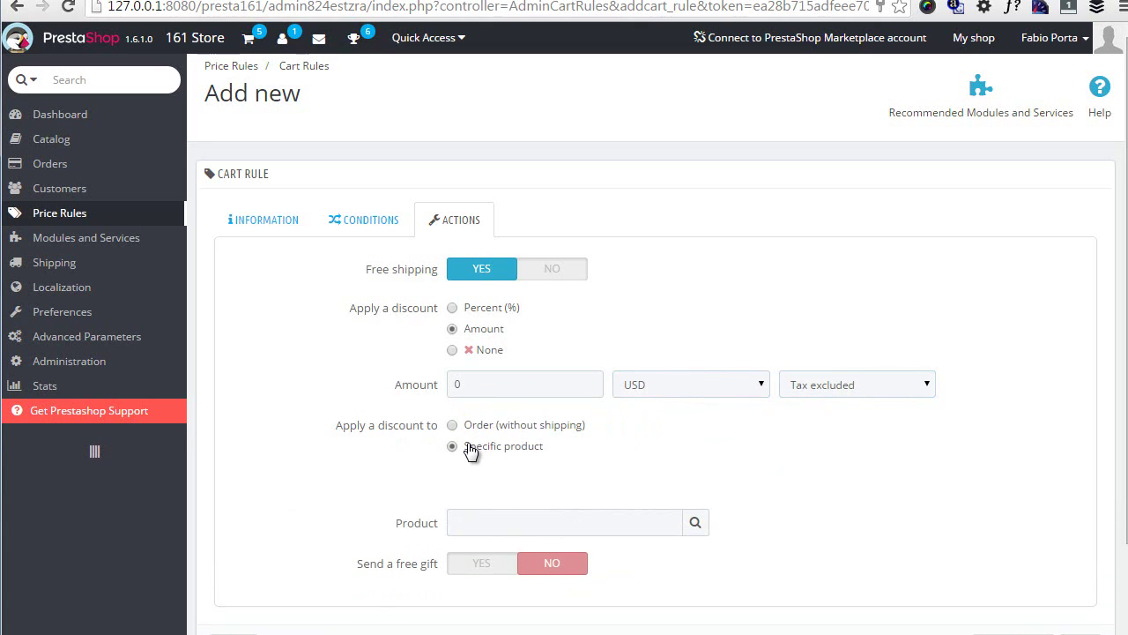
pyautogui.click(452, 308)
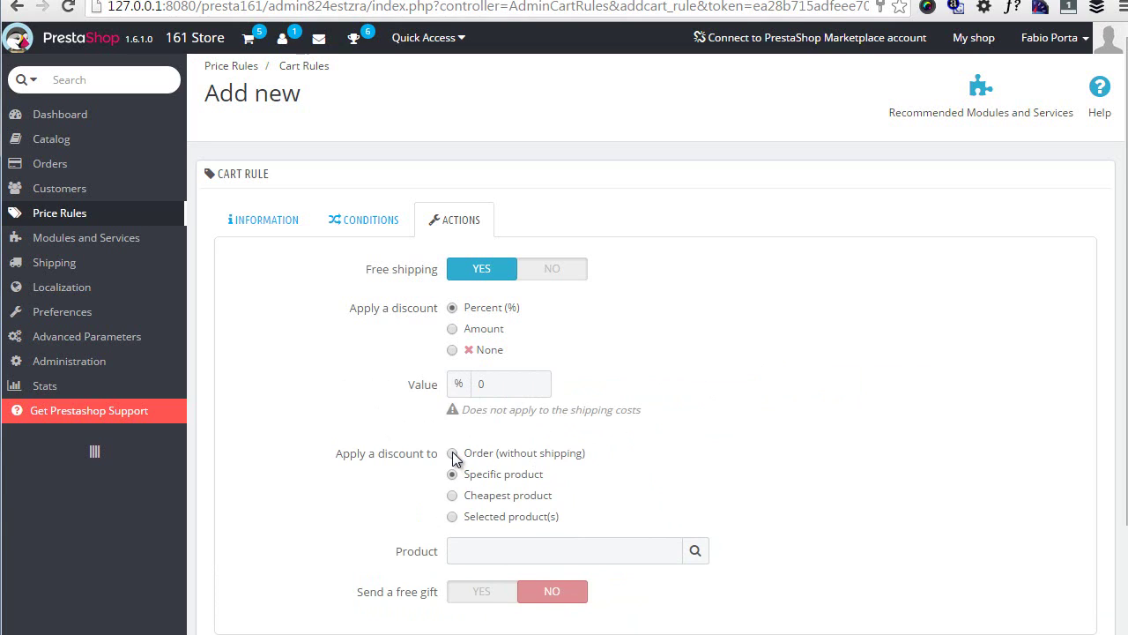
pyautogui.click(452, 454)
pyautogui.click(452, 474)
pyautogui.click(457, 499)
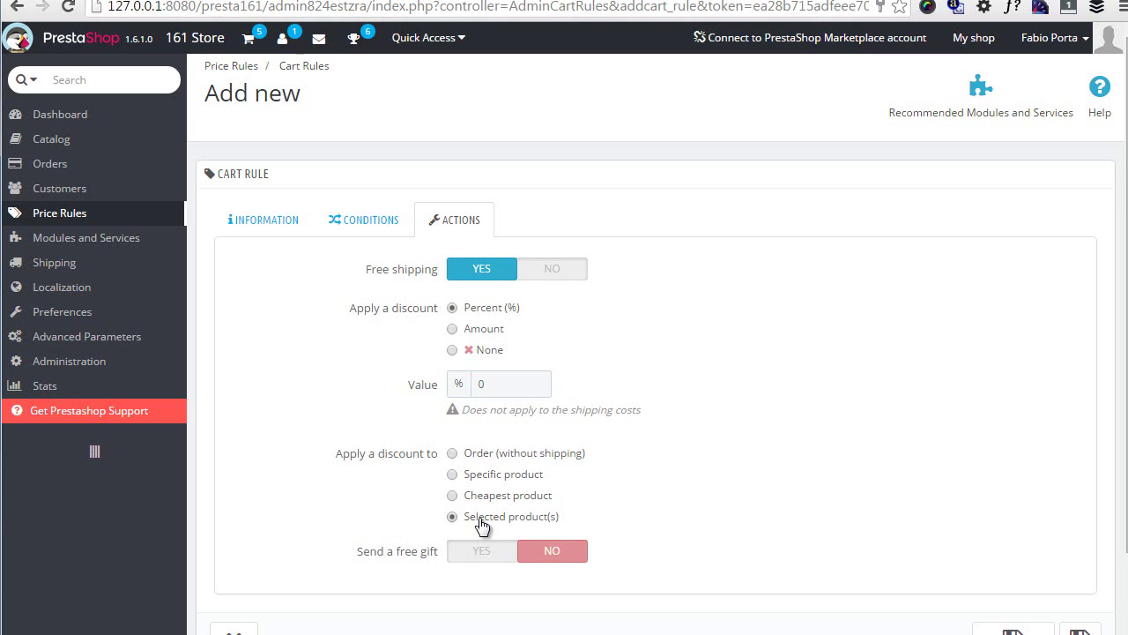
pyautogui.scroll(-1, 481, 526)
# Step: Try the free gift option with its product search, and turn the free gift off again
pyautogui.click(476, 485)
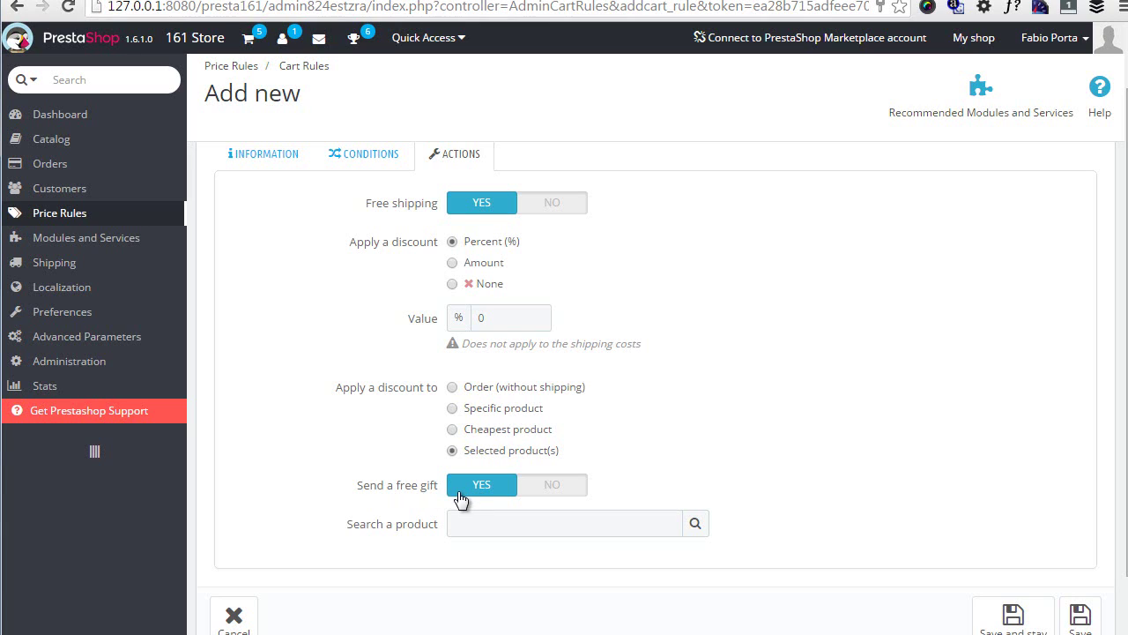
pyautogui.click(477, 526)
pyautogui.click(547, 486)
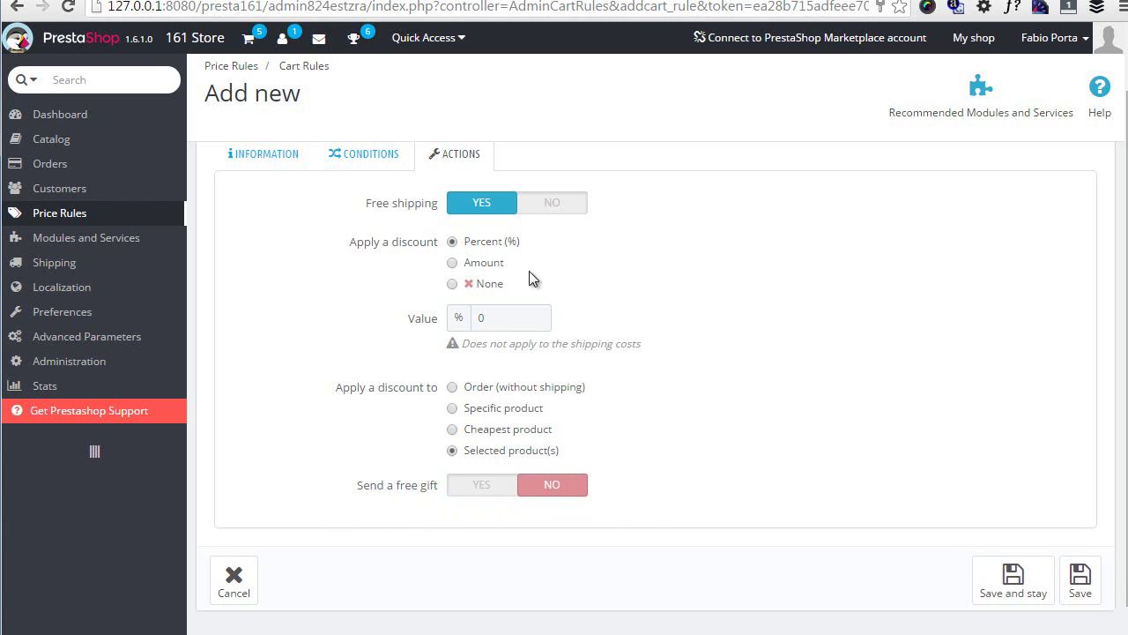
# Step: Set the cart rule's discount to None and save the rule, keeping it open
pyautogui.click(479, 284)
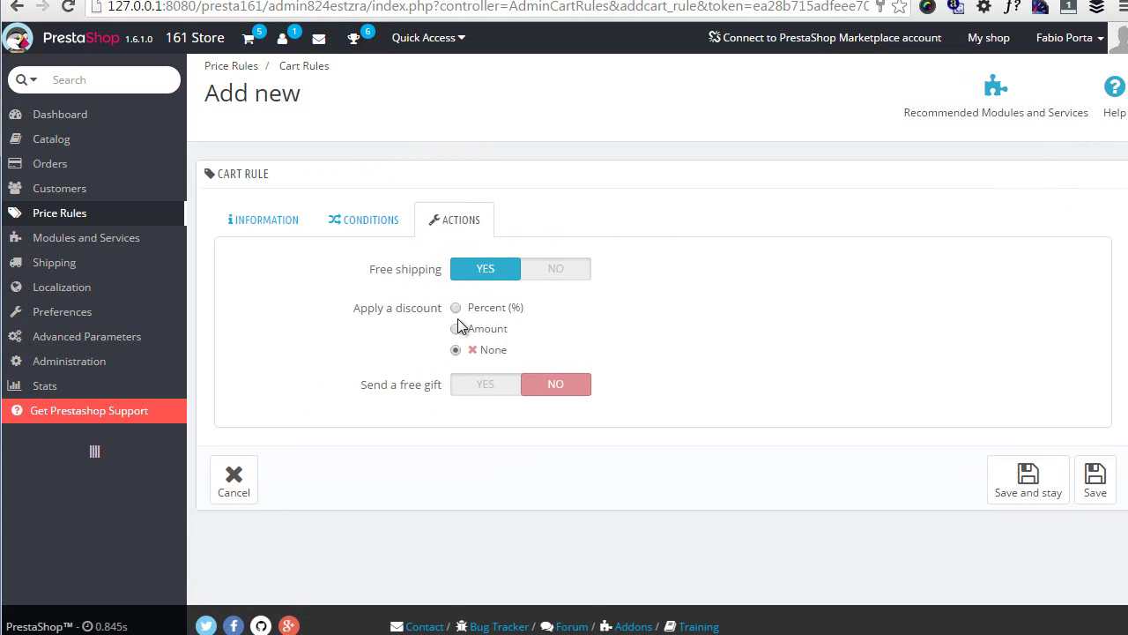
pyautogui.click(1048, 479)
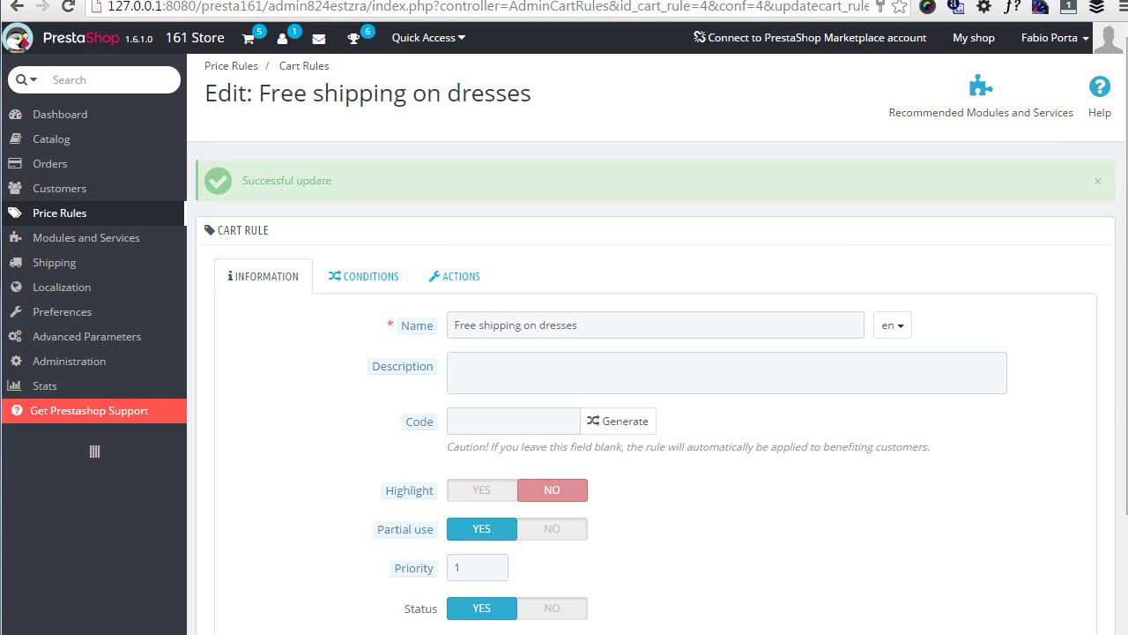
# Step: In the storefront cart, test the rule by raising the Printed Dress quantity to 5 and reducing it to 3
pyautogui.click(469, 3)
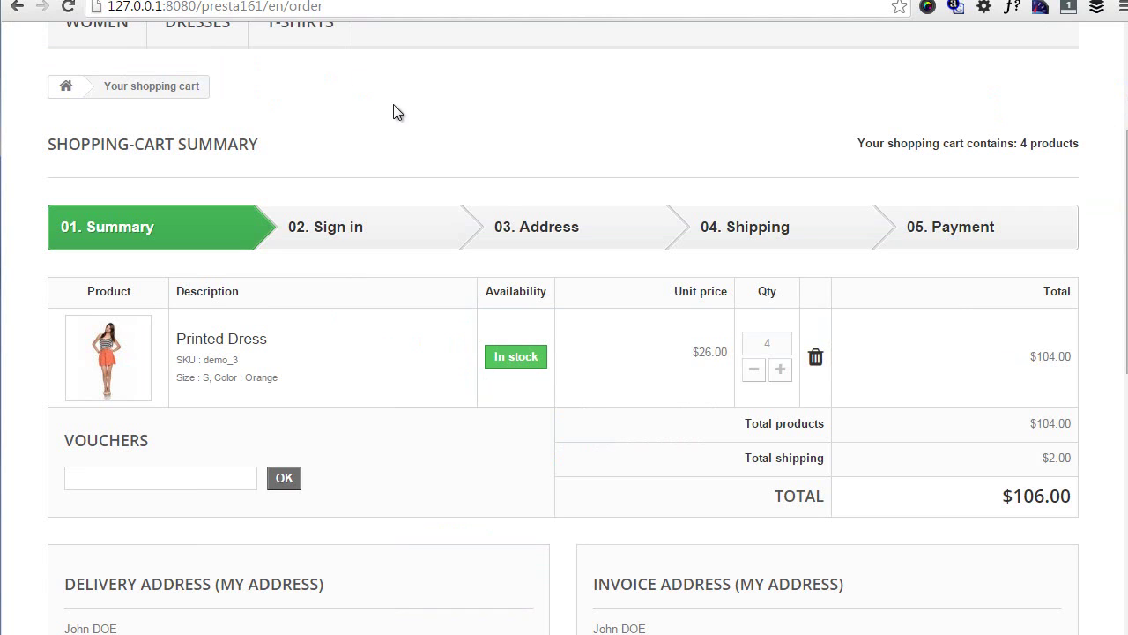
pyautogui.press('F5')
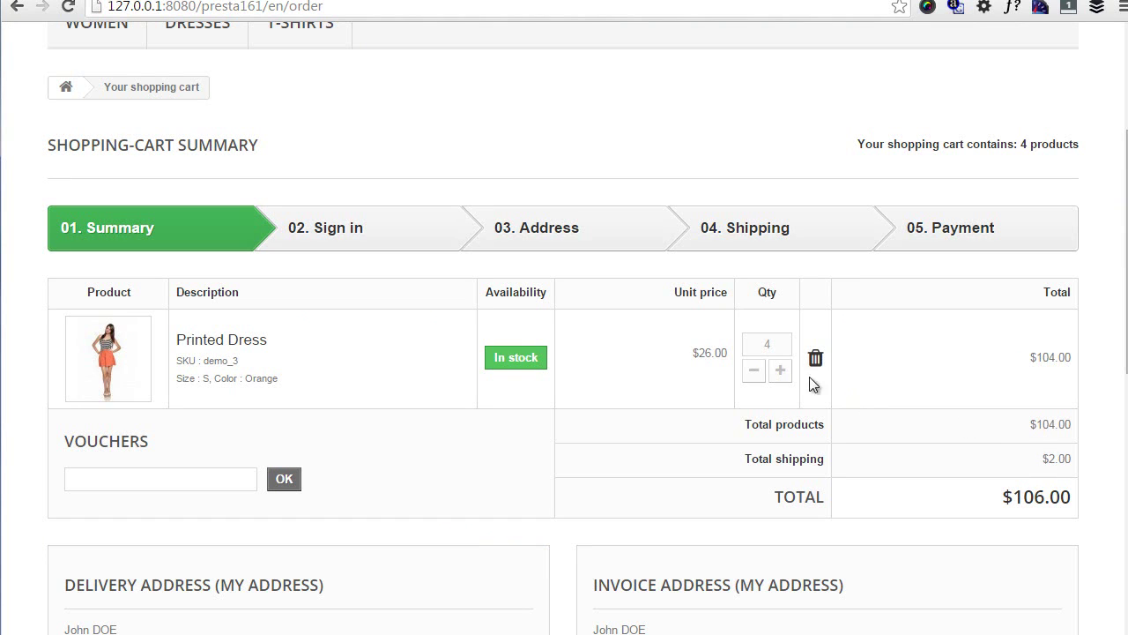
pyautogui.click(780, 372)
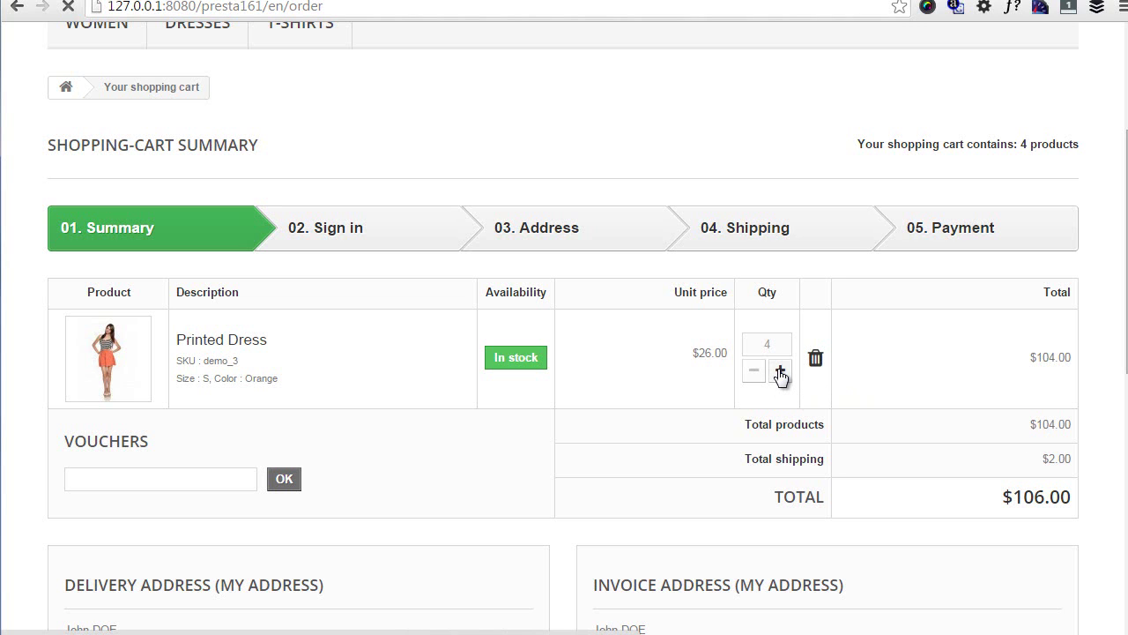
pyautogui.scroll(-3, 827, 317)
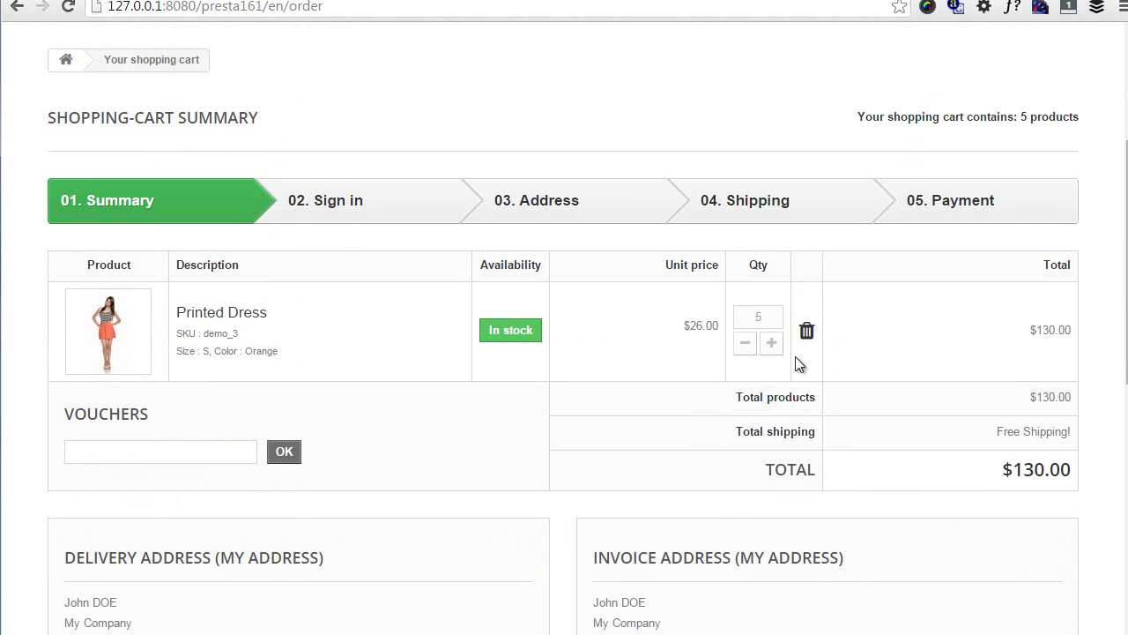
pyautogui.click(746, 344)
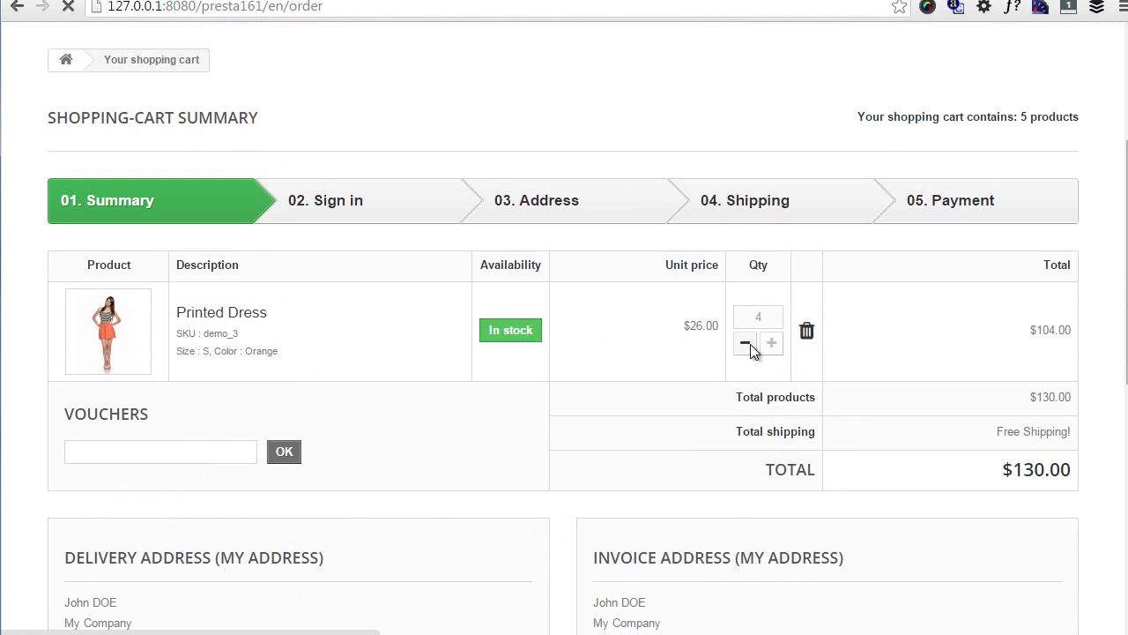
pyautogui.click(746, 345)
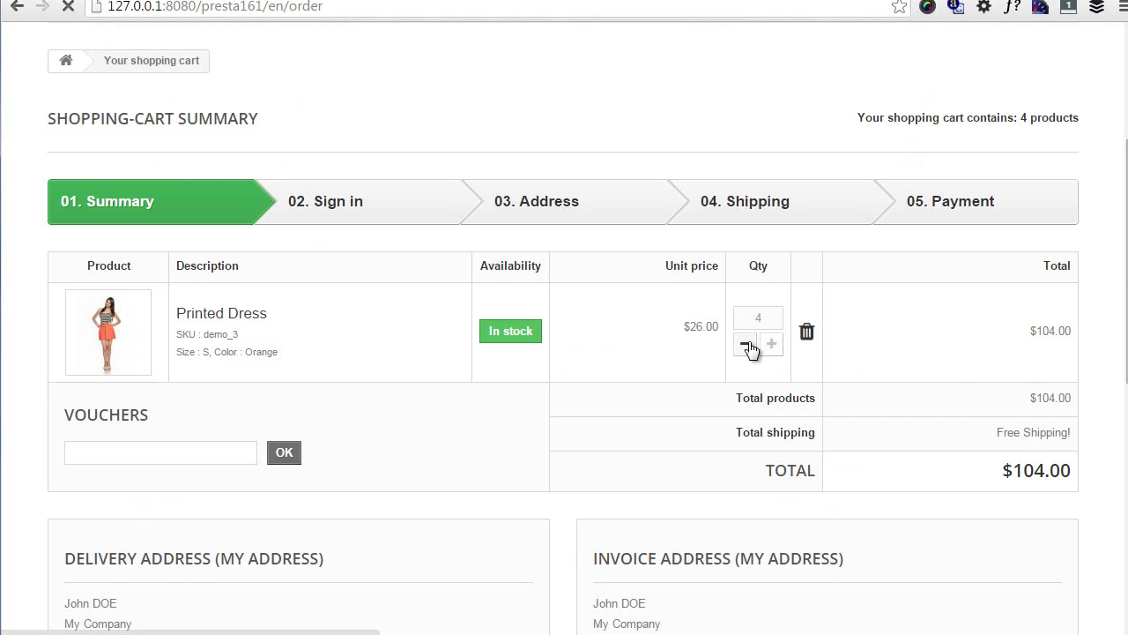
pyautogui.scroll(-3, 748, 347)
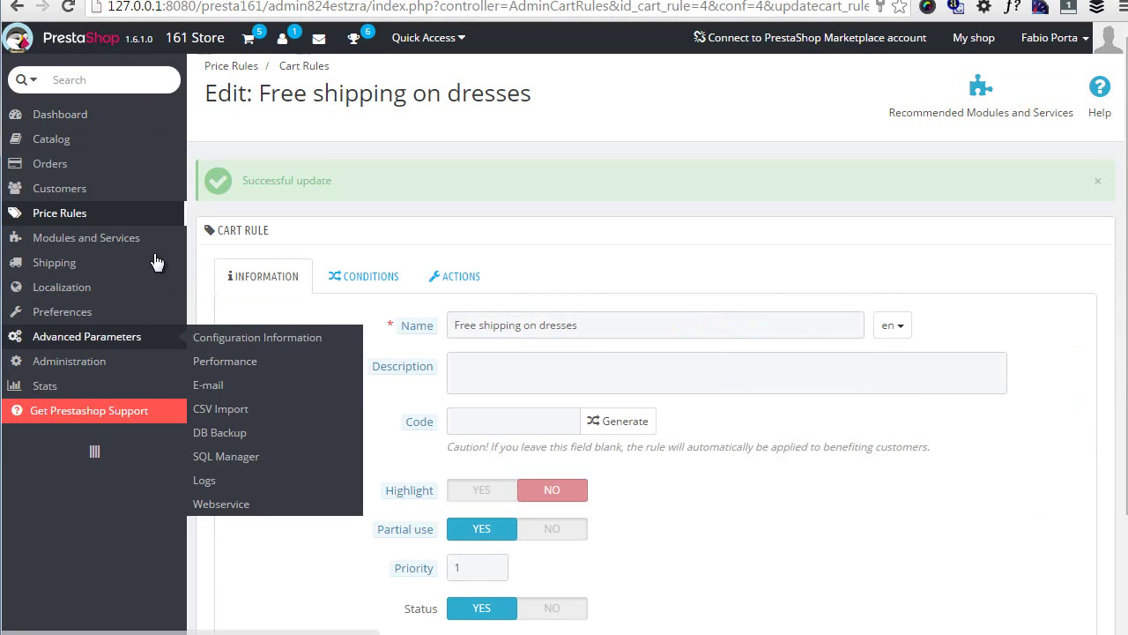
# Step: Add a new cart rule in the back office, name it as a discount for the customer, and generate a voucher code
pyautogui.moveTo(171, 211)
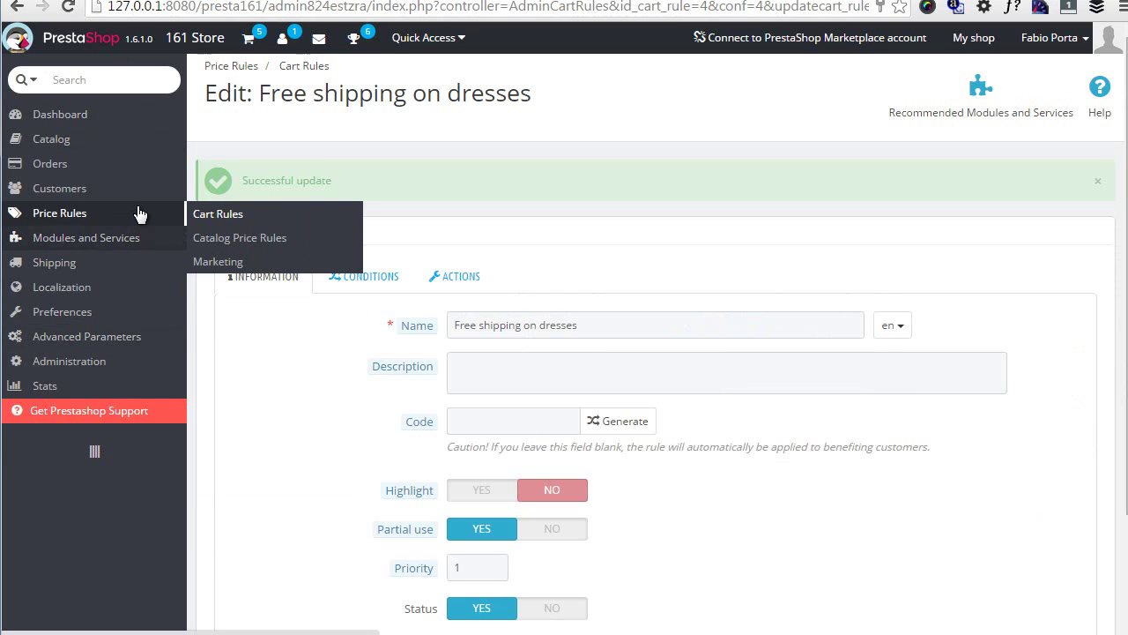
pyautogui.click(212, 220)
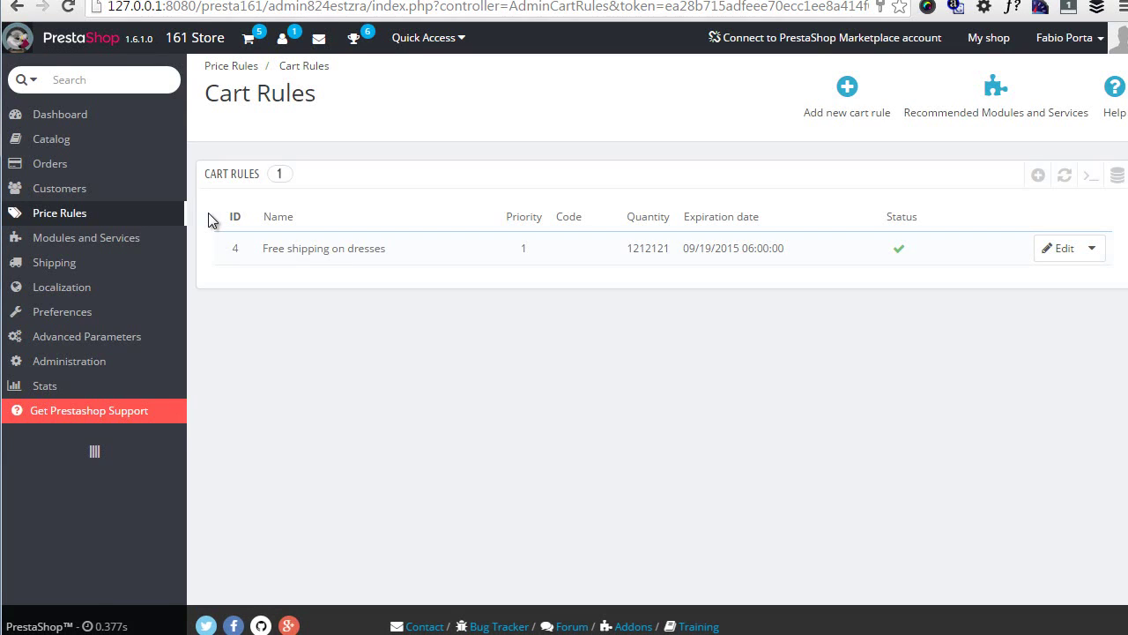
pyautogui.click(849, 111)
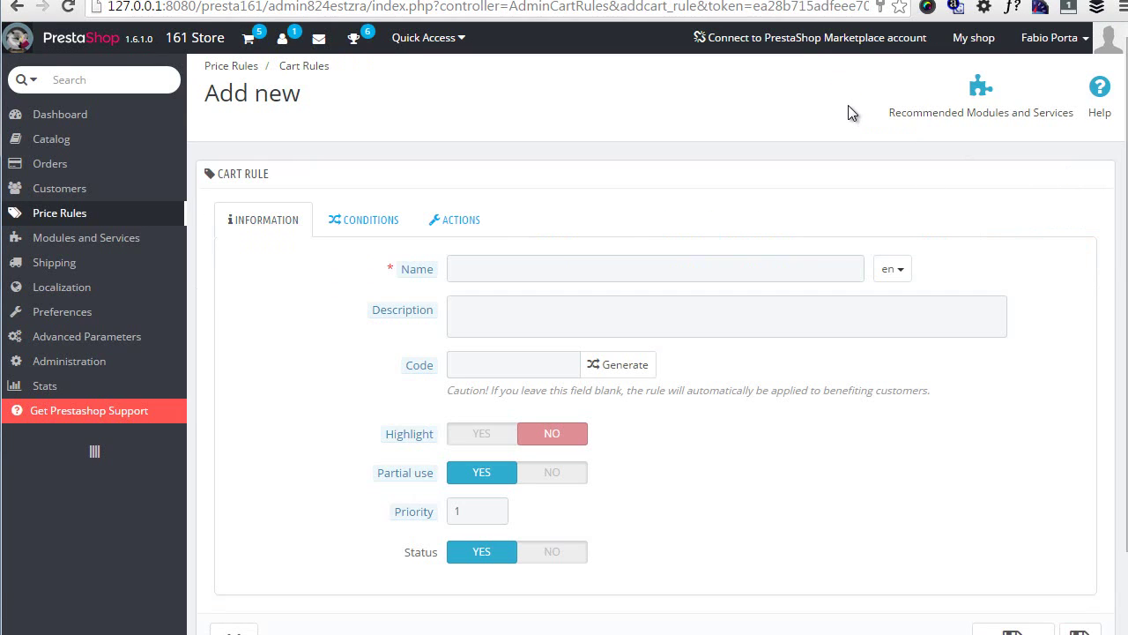
pyautogui.click(527, 273)
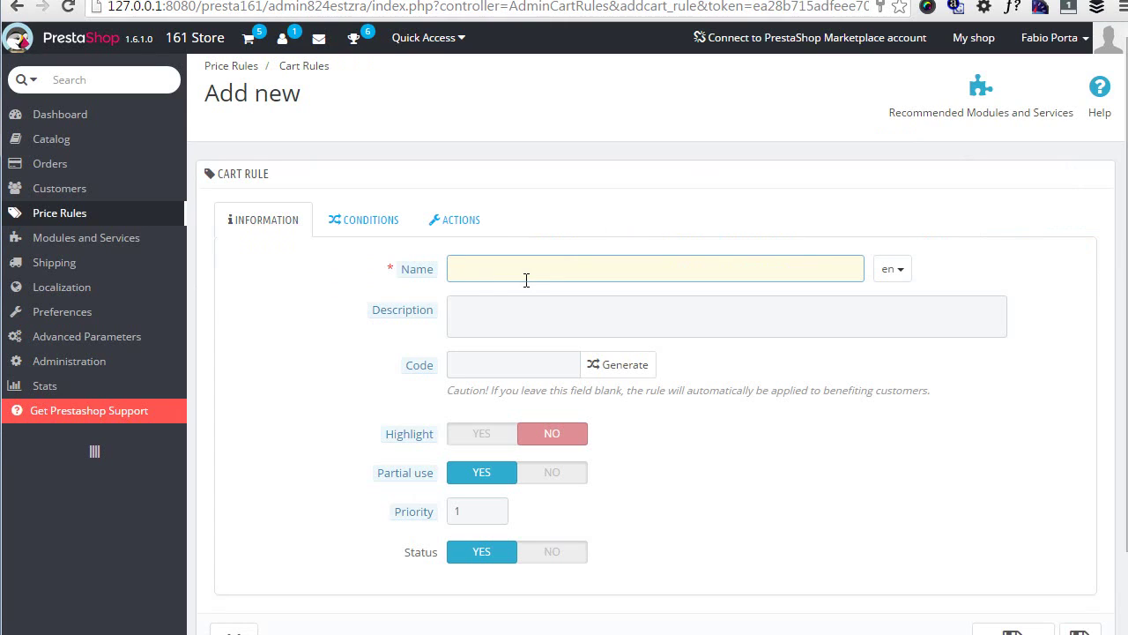
pyautogui.write('Discount For John')
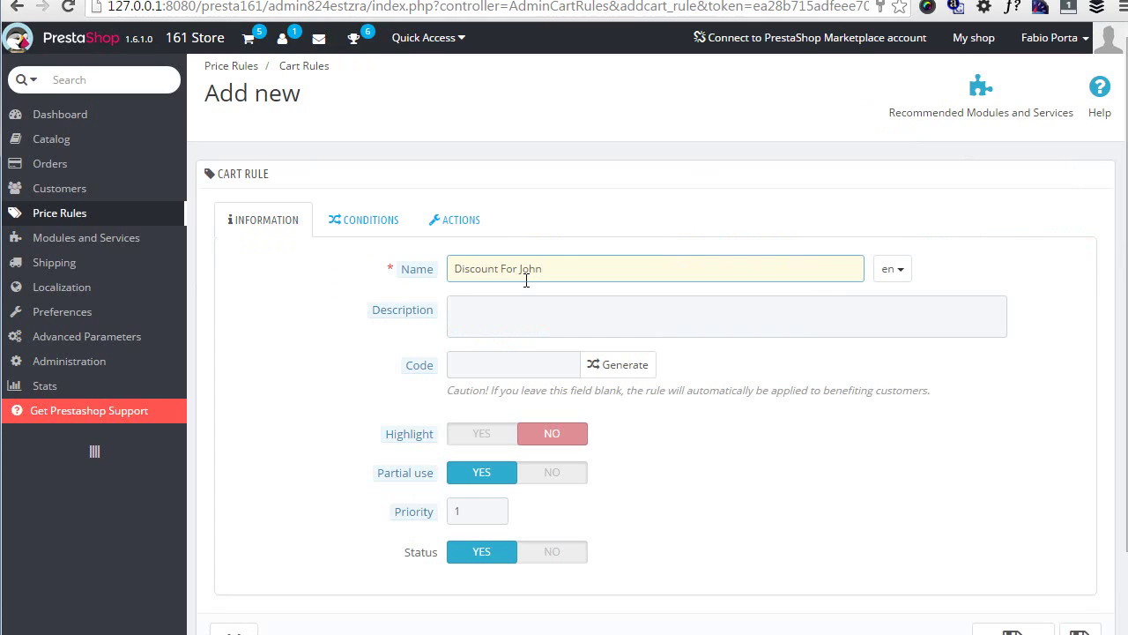
pyautogui.click(607, 377)
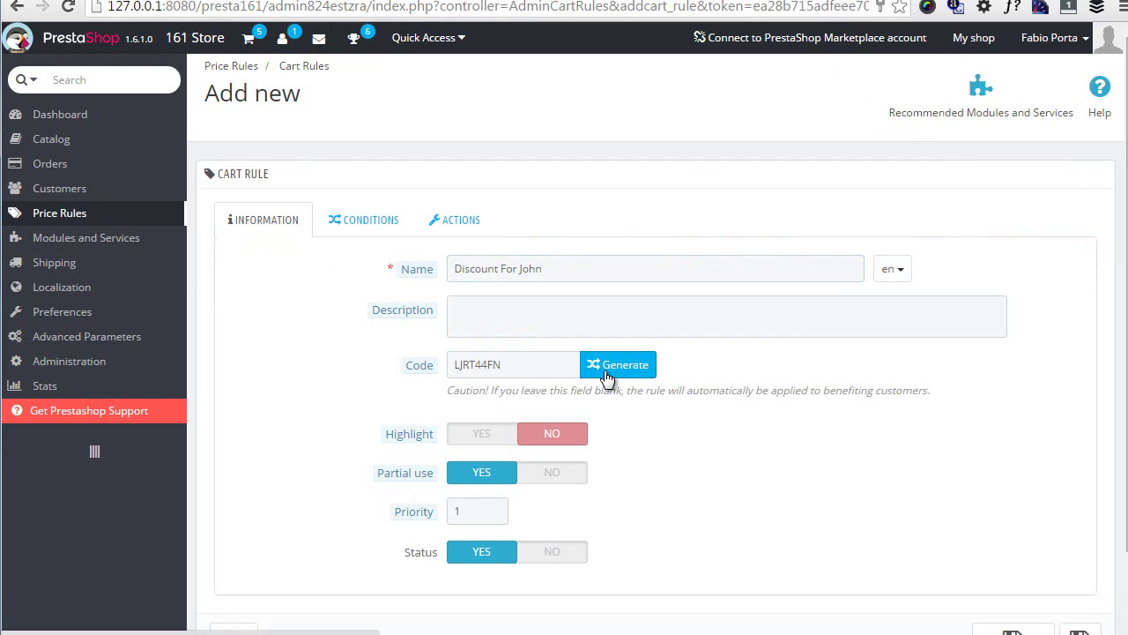
pyautogui.moveTo(420, 439)
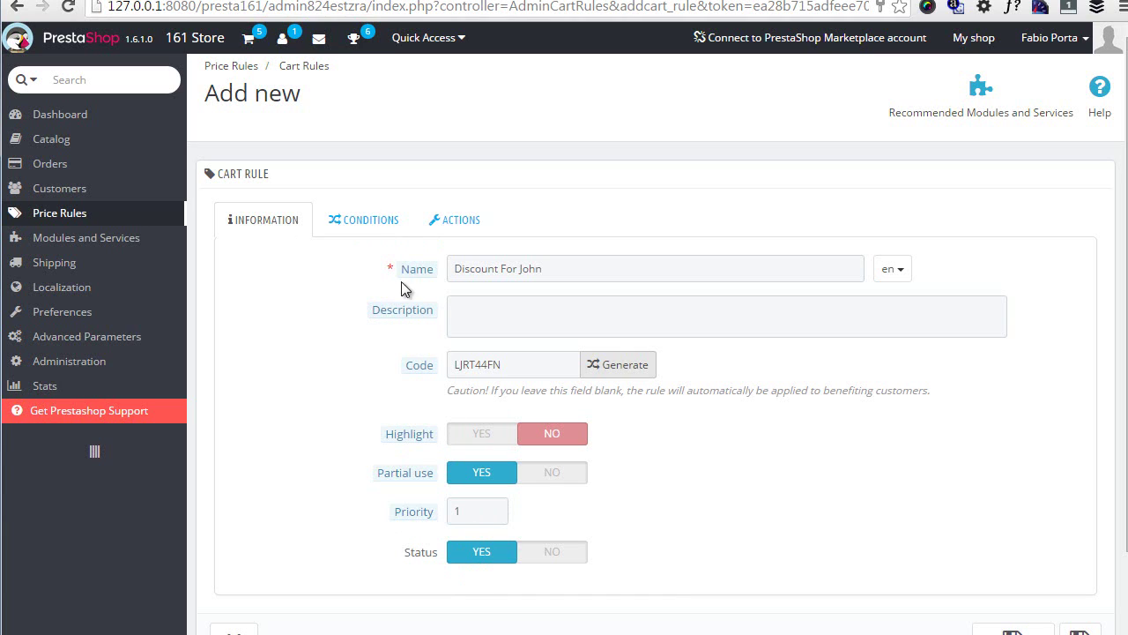
# Step: Limit the new cart rule to a single customer by searching for the customer's first name and choosing the matching account
pyautogui.click(364, 221)
pyautogui.click(494, 274)
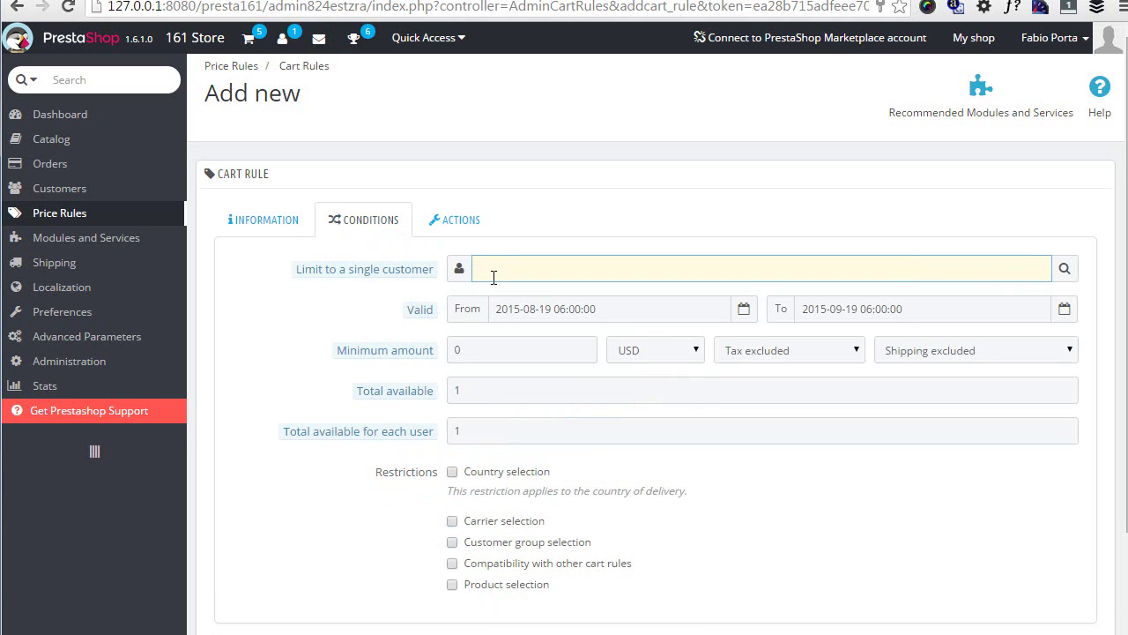
pyautogui.write('john')
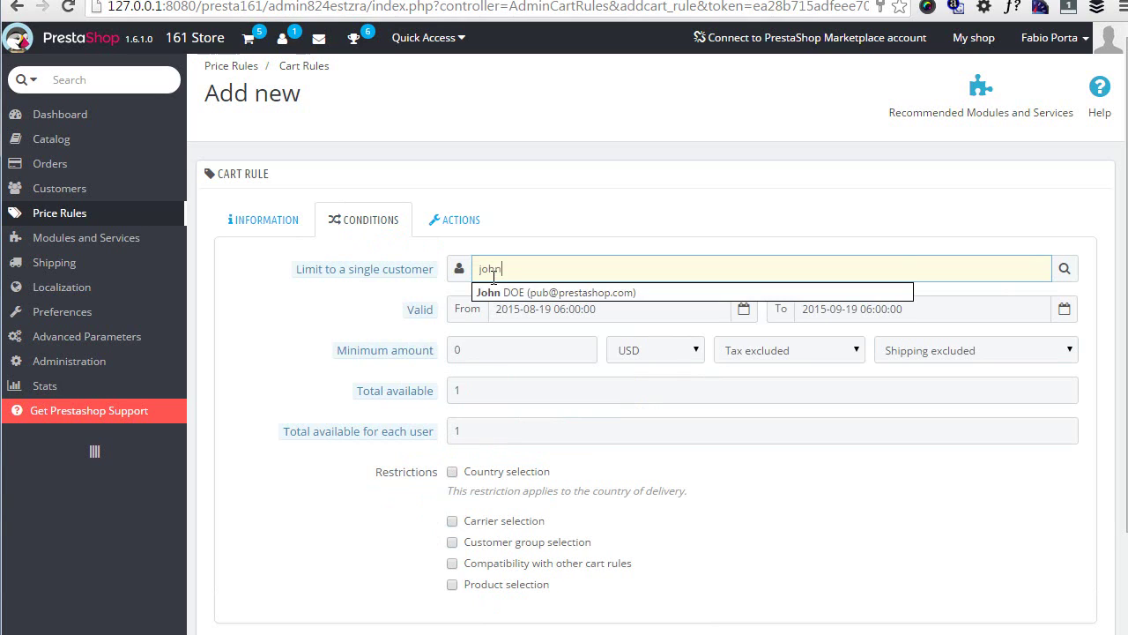
pyautogui.click(522, 293)
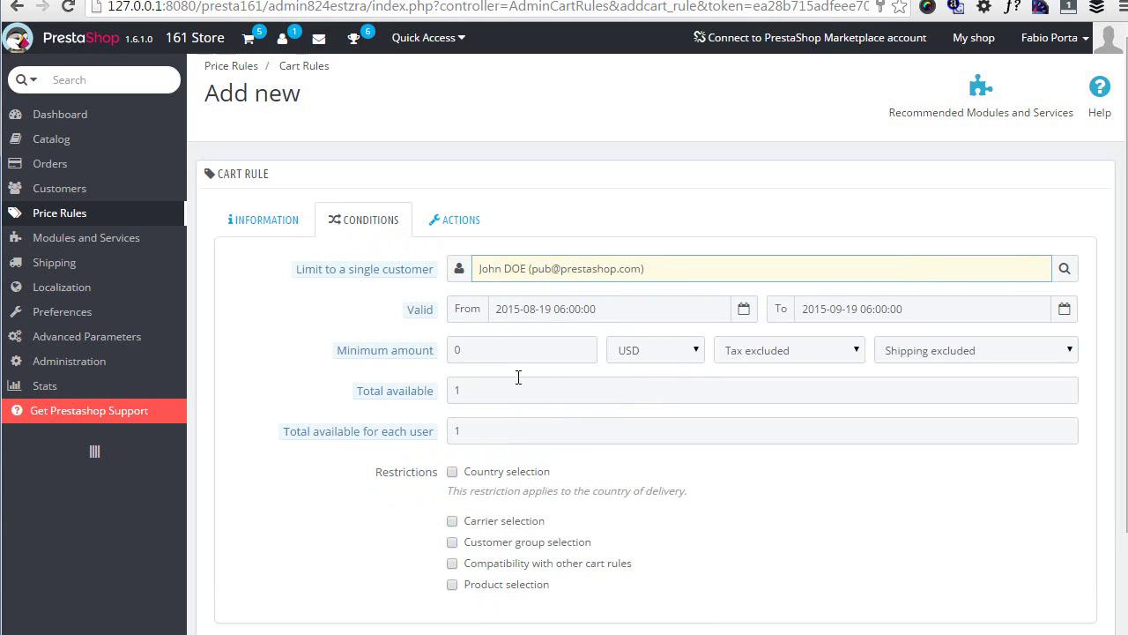
# Step: Set a 10 percent discount on the order without shipping and save the cart rule, keeping it open
pyautogui.click(446, 220)
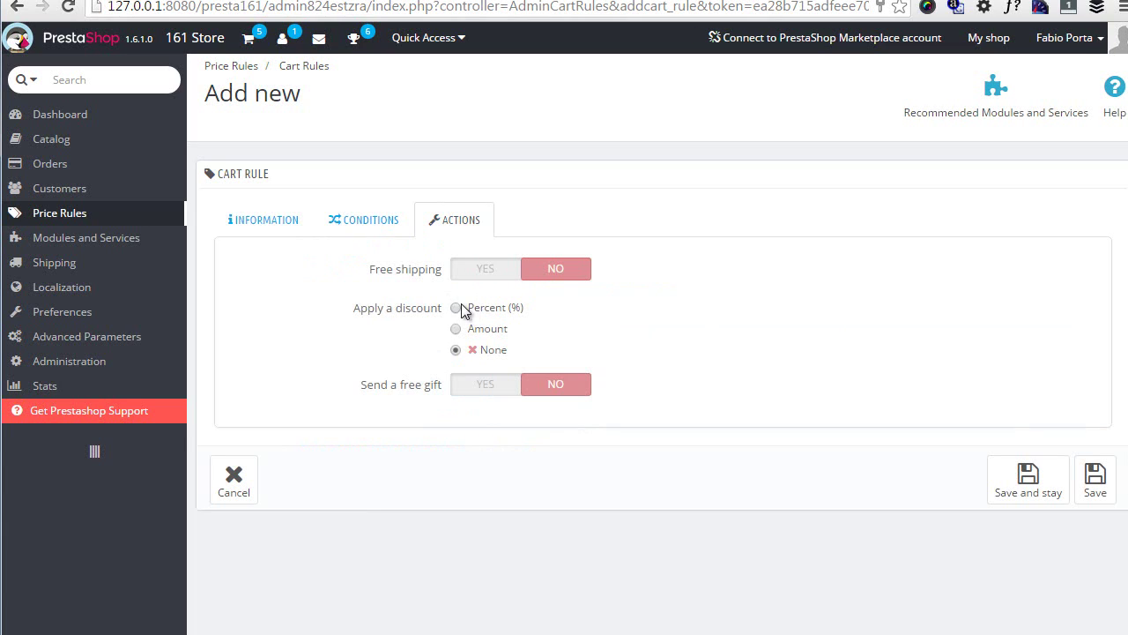
pyautogui.click(456, 307)
pyautogui.click(510, 384)
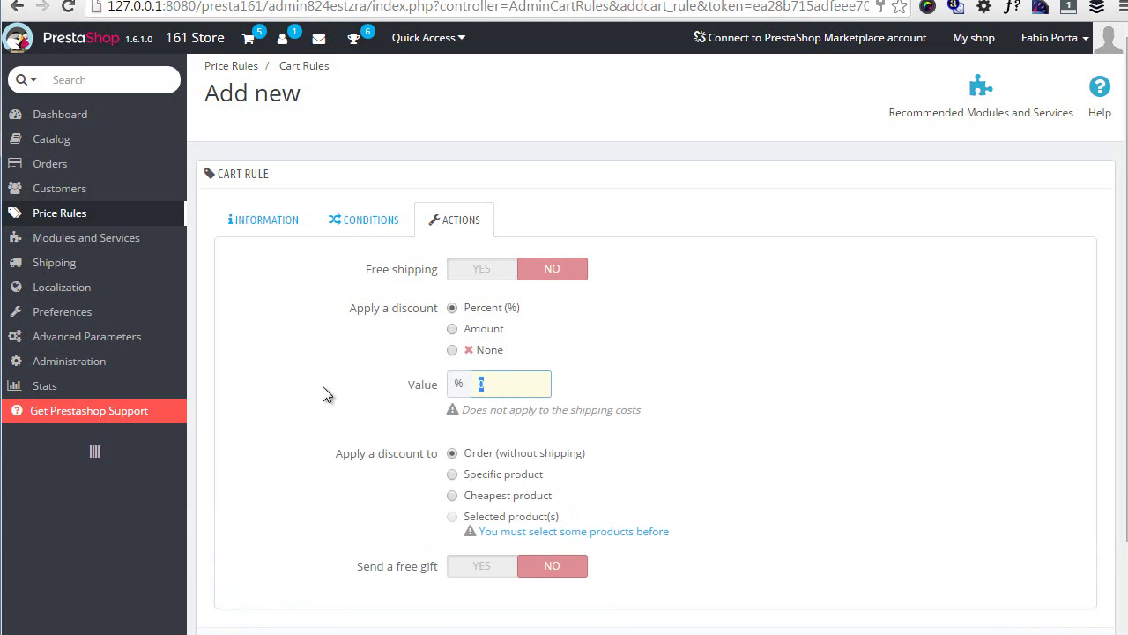
pyautogui.write('10')
pyautogui.scroll(-1, 706, 395)
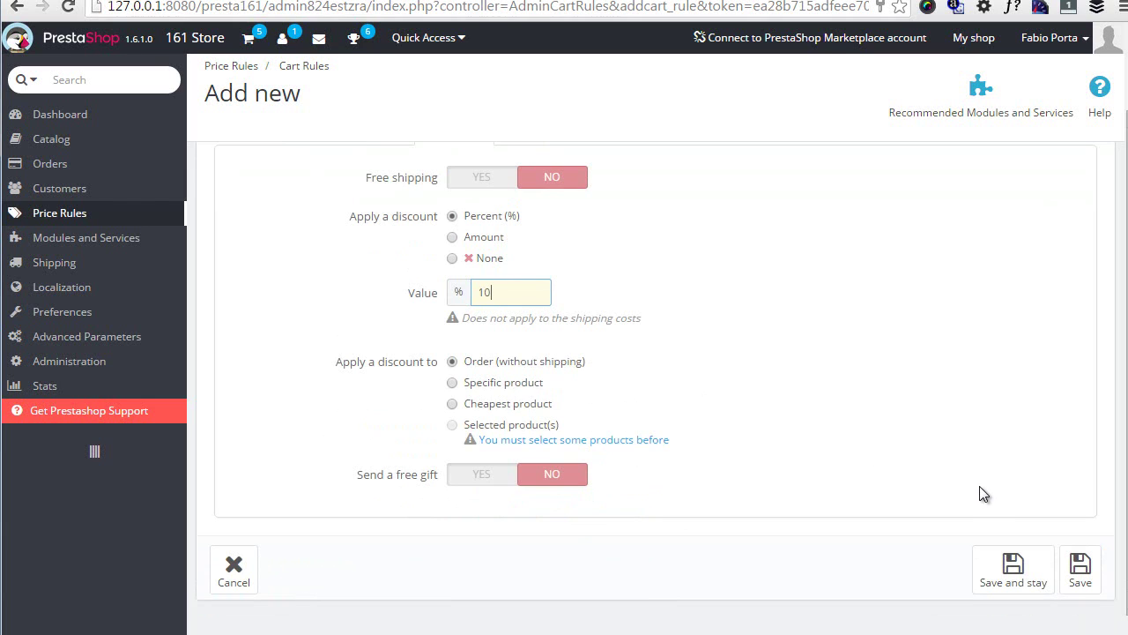
pyautogui.click(1006, 561)
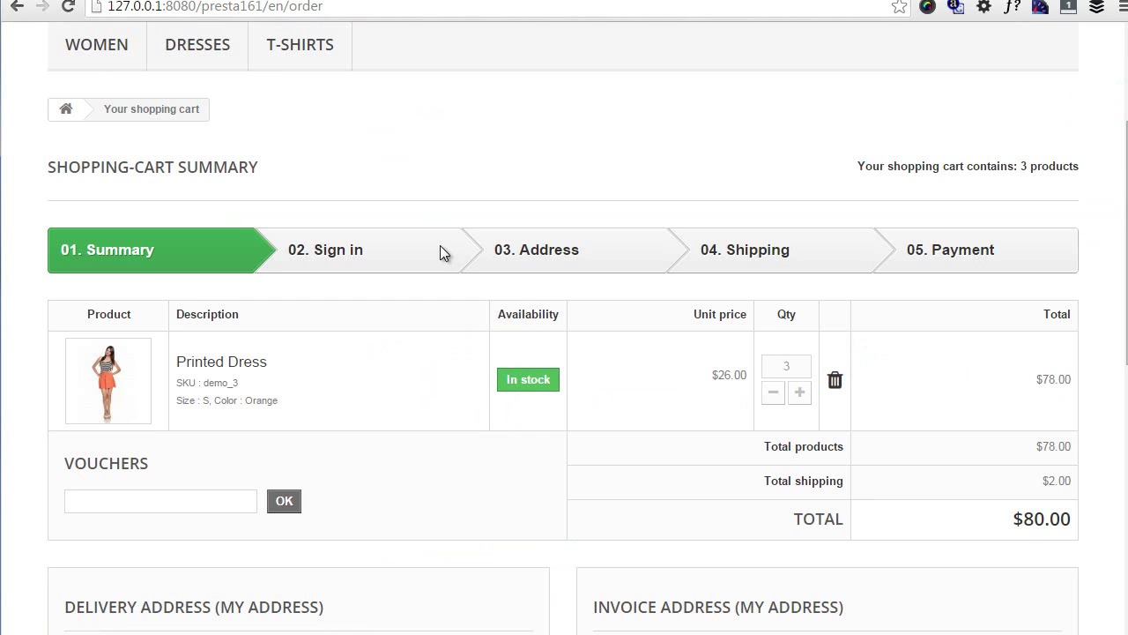
# Step: Copy the generated voucher code from the saved customer discount rule for use in the storefront cart
pyautogui.scroll(-3, 464, 390)
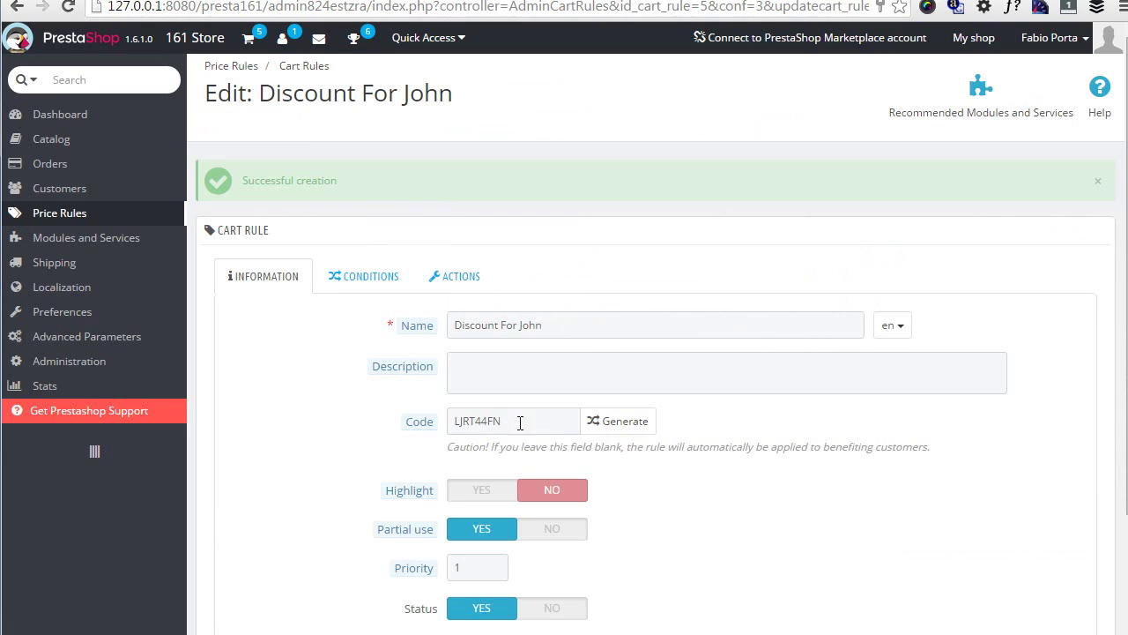
pyautogui.doubleClick(520, 421)
pyautogui.hotkey('ctrl', 'c')
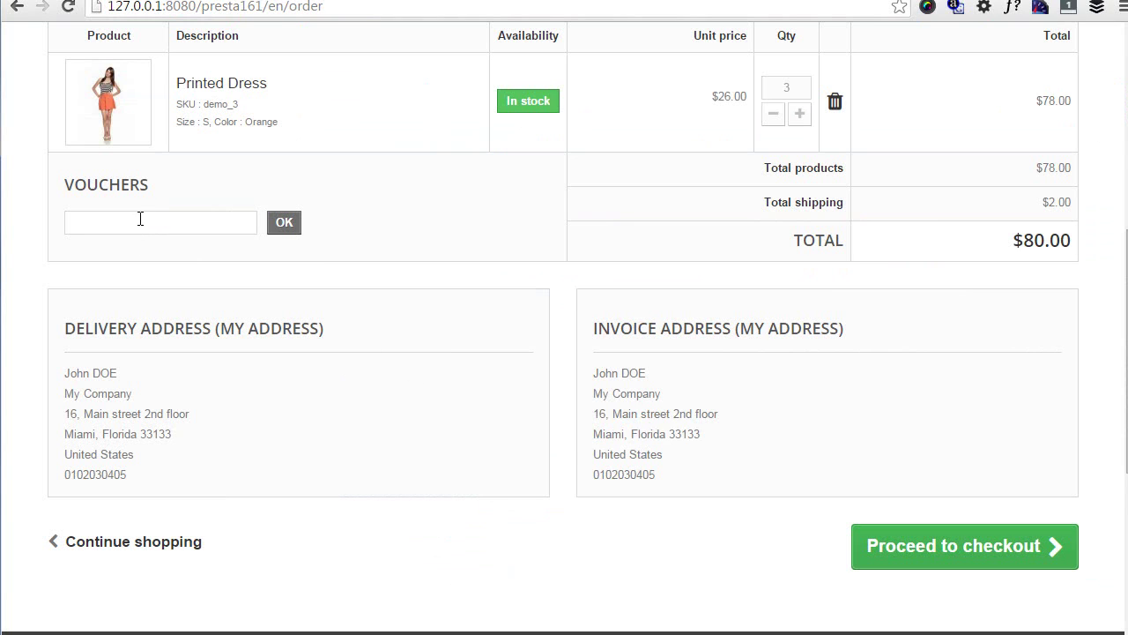
# Step: Apply the copied voucher code to the customer's storefront cart and check the discounted total
pyautogui.click(140, 218)
pyautogui.hotkey('ctrl', 'v')
pyautogui.click(291, 225)
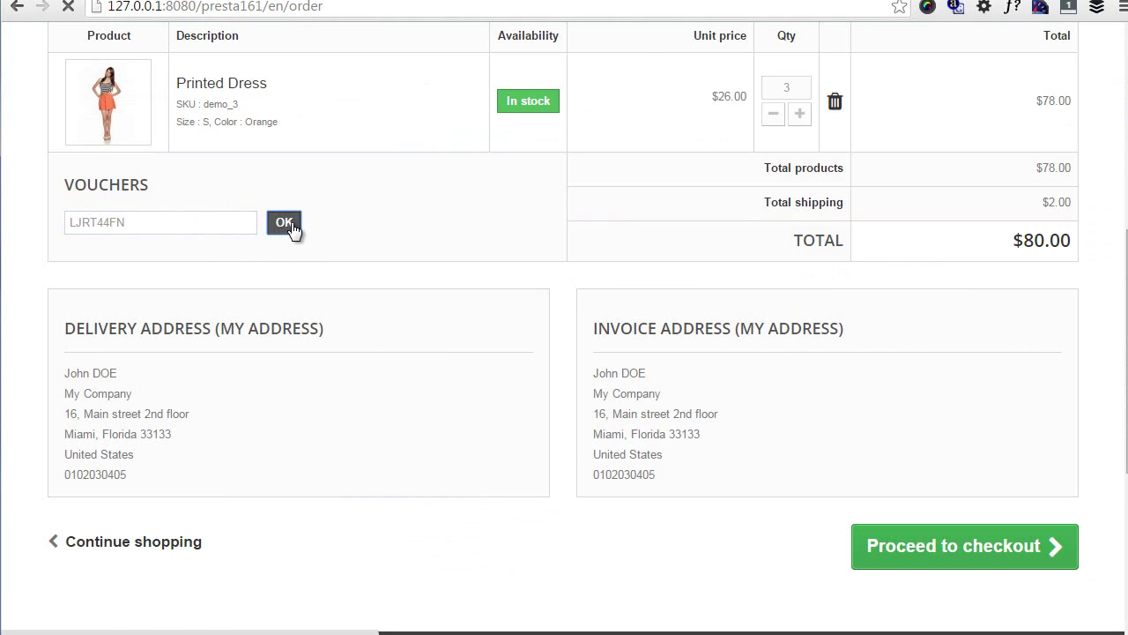
pyautogui.scroll(-4, 291, 222)
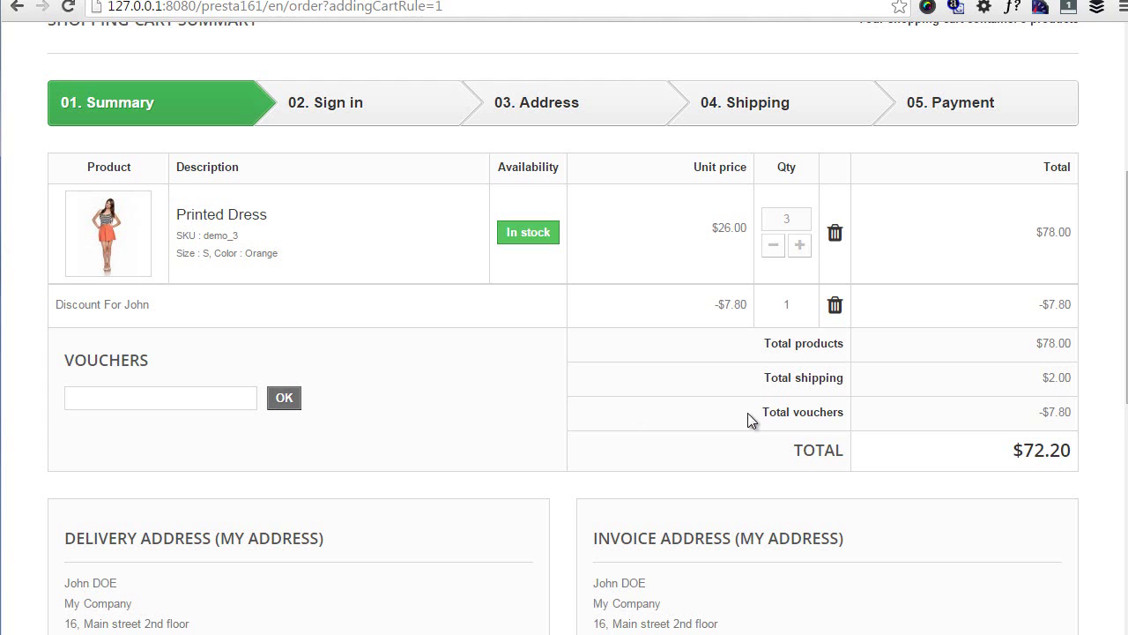
# Step: Open the voucher list in the customer's storefront account and copy the discount voucher's code
pyautogui.scroll(4, 776, 379)
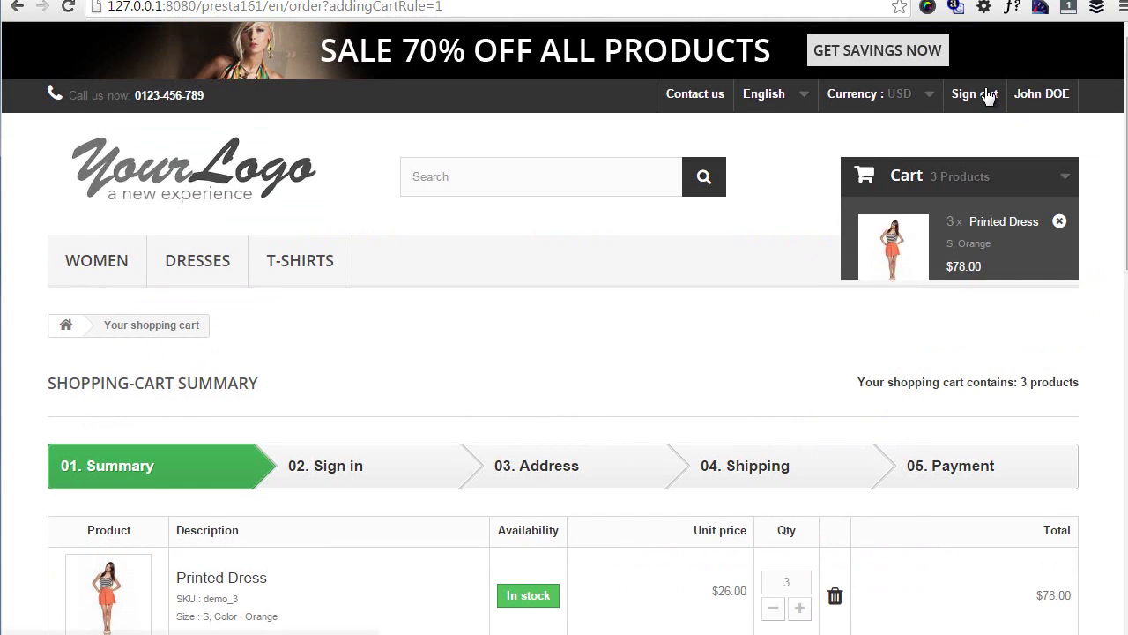
pyautogui.click(1061, 97)
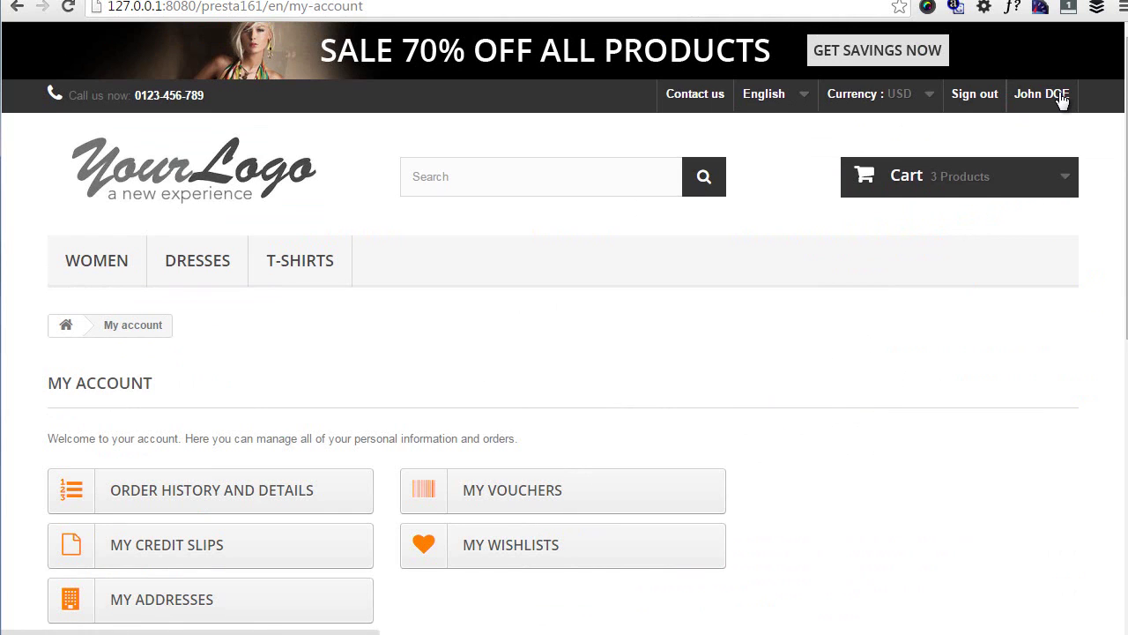
pyautogui.scroll(-3, 902, 236)
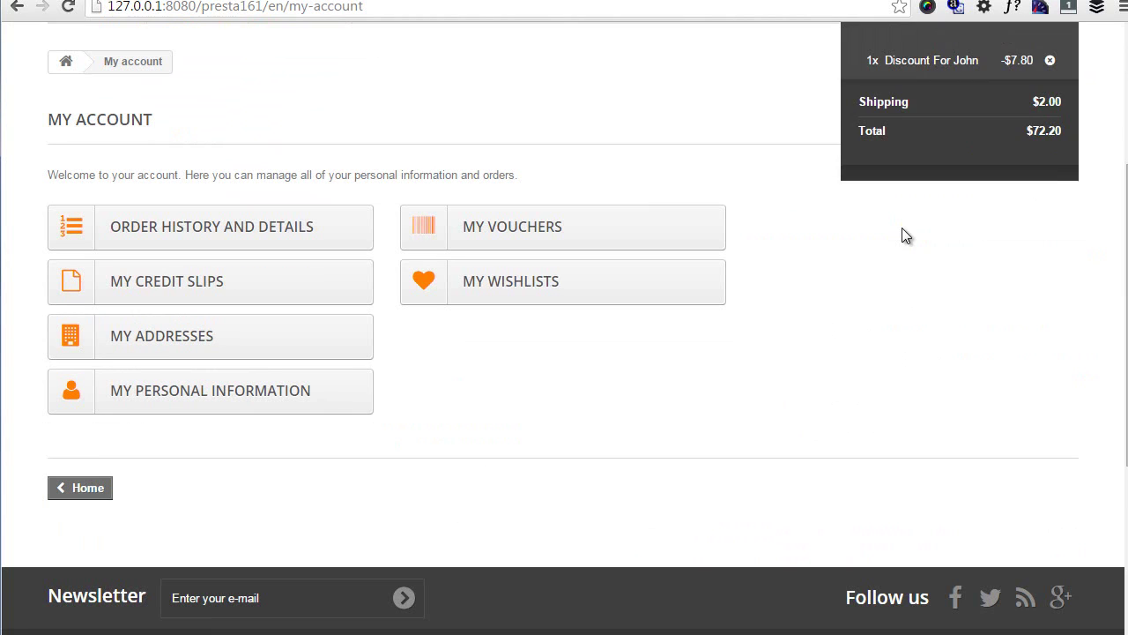
pyautogui.click(559, 226)
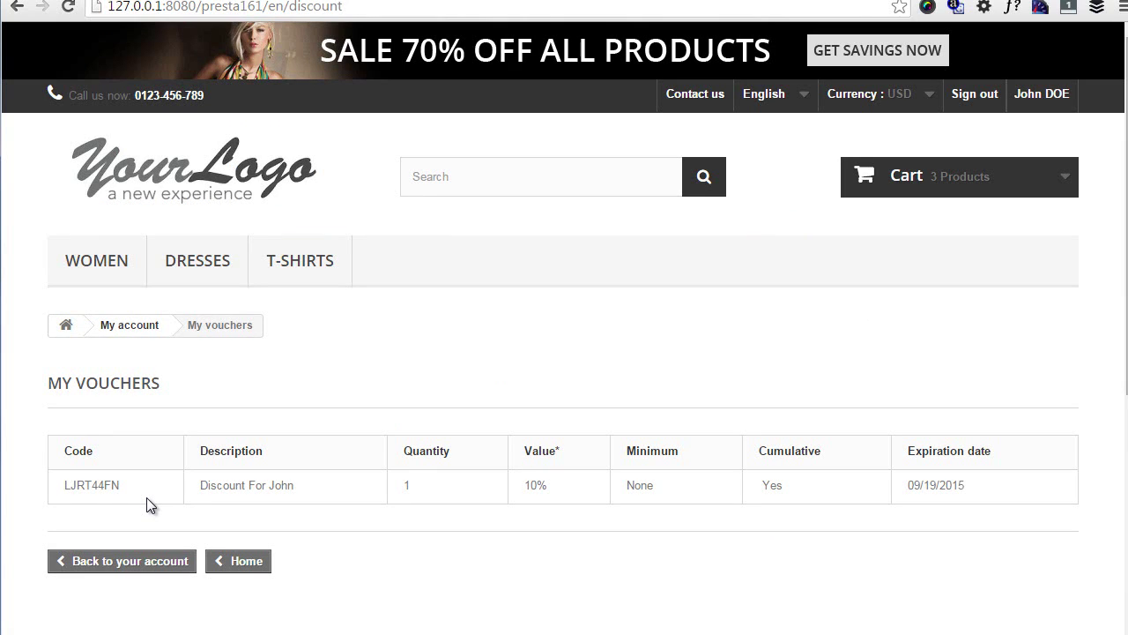
pyautogui.doubleClick(93, 486)
pyautogui.hotkey('ctrl', 'c')
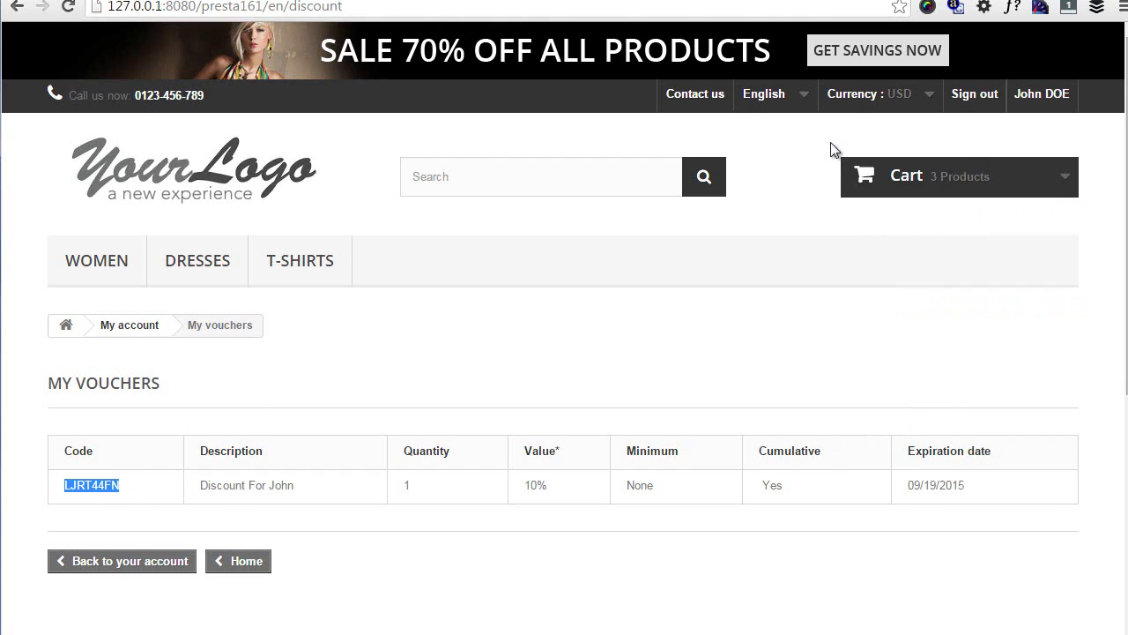
# Step: Sign out of the storefront, add the orange Printed Dress from the Dresses category to the cart, and proceed to the cart summary
pyautogui.click(975, 95)
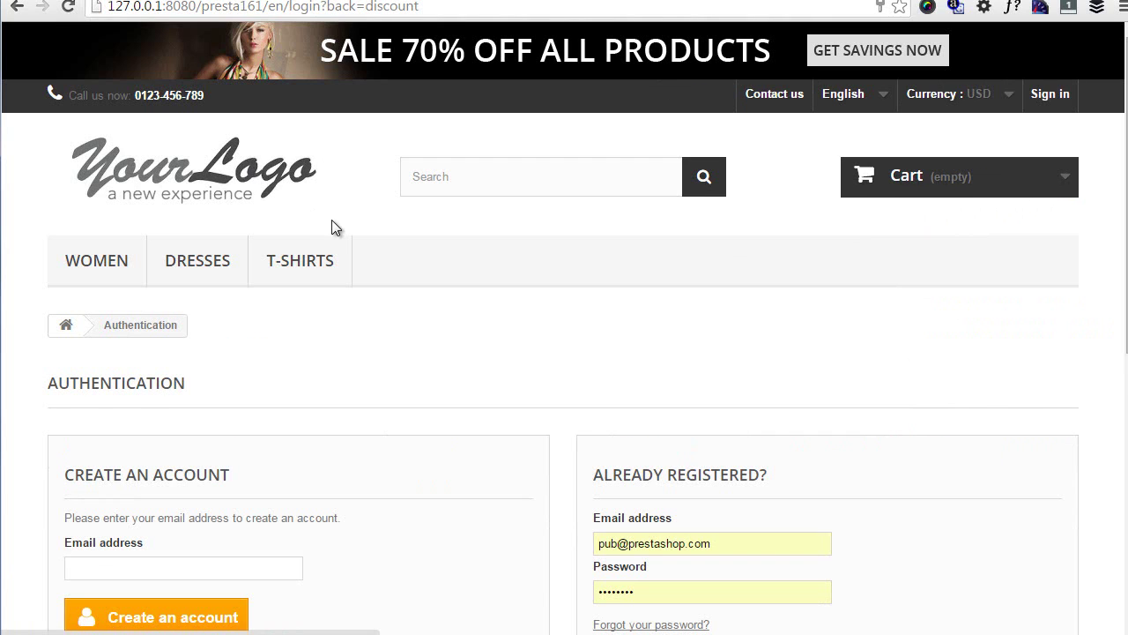
pyautogui.click(201, 264)
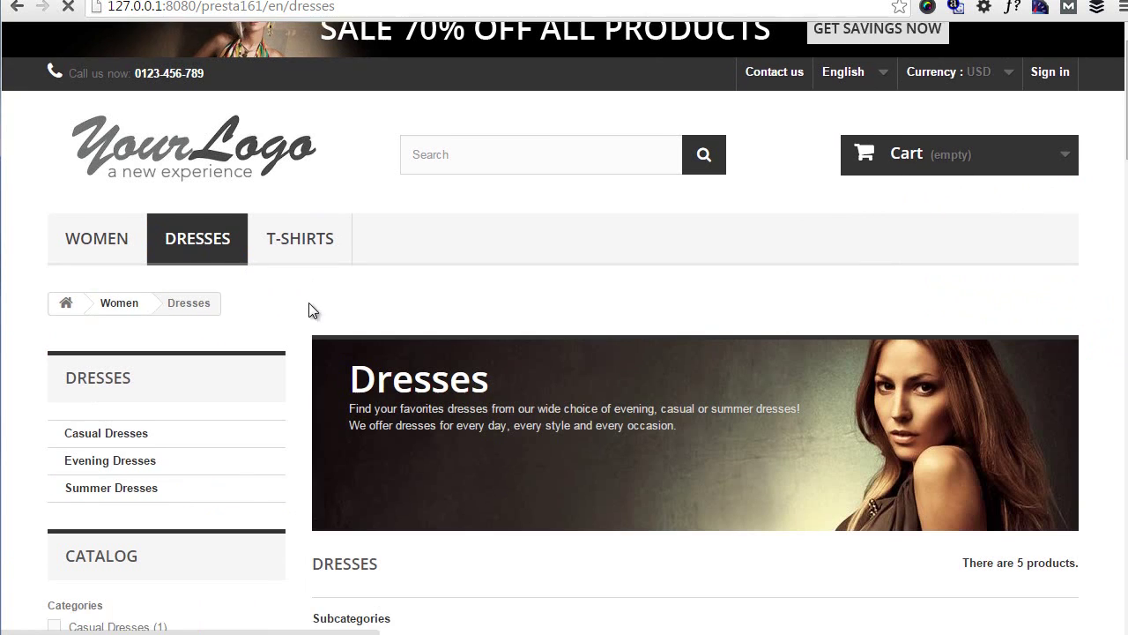
pyautogui.scroll(-9, 517, 353)
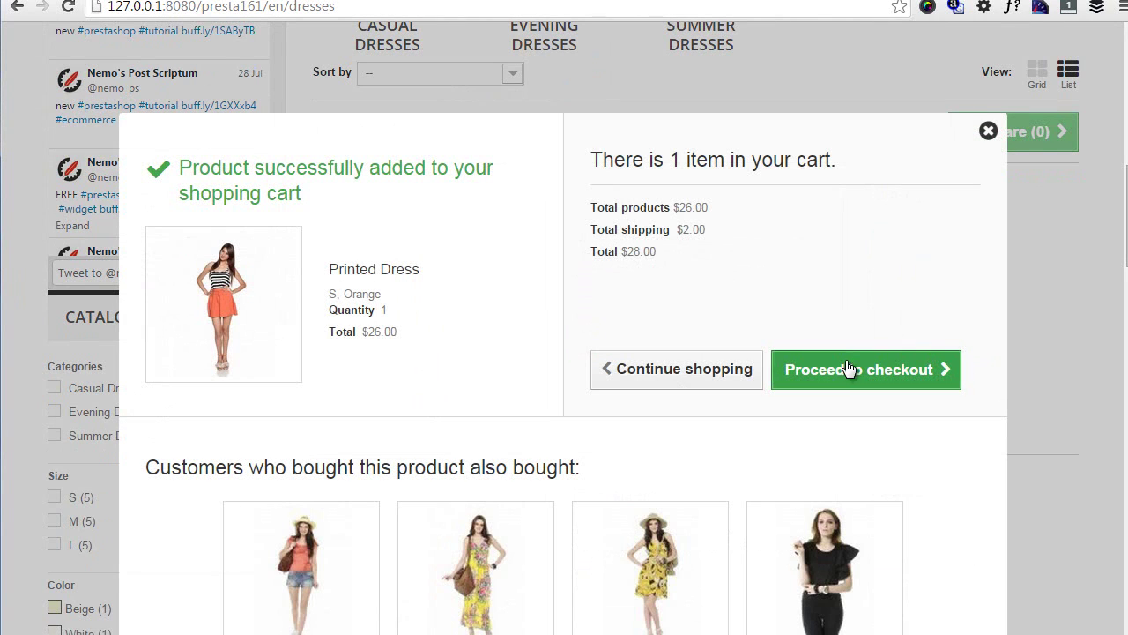
pyautogui.click(846, 365)
pyautogui.scroll(-3, 849, 371)
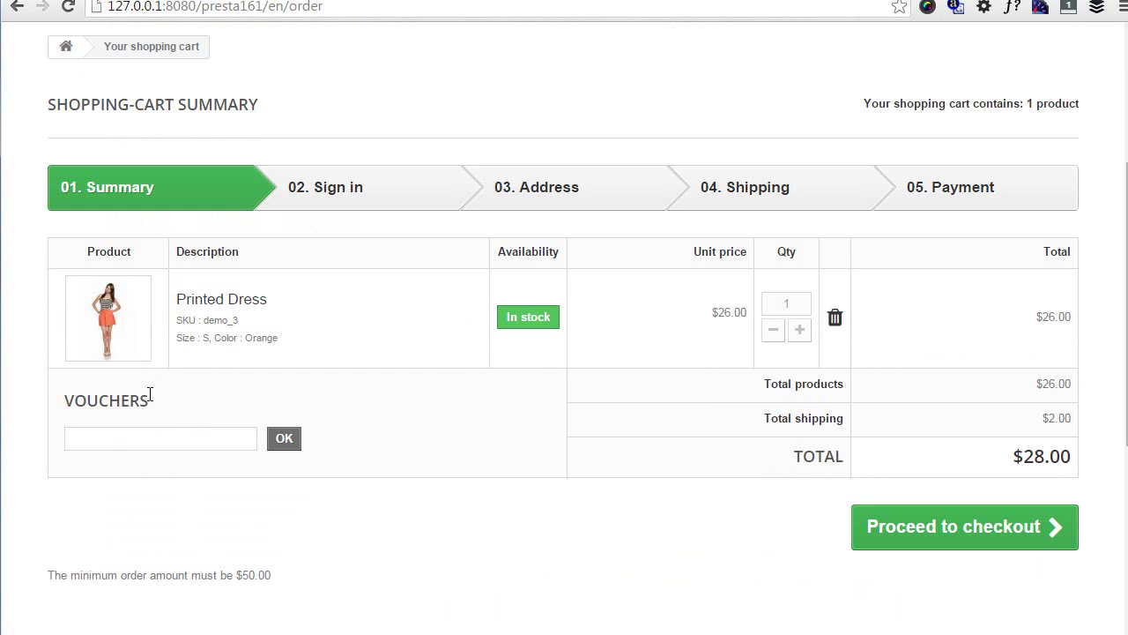
# Step: Try to apply the customer's copied voucher code to the signed-out visitor's cart
pyautogui.click(169, 436)
pyautogui.hotkey('ctrl', 'v')
pyautogui.click(284, 438)
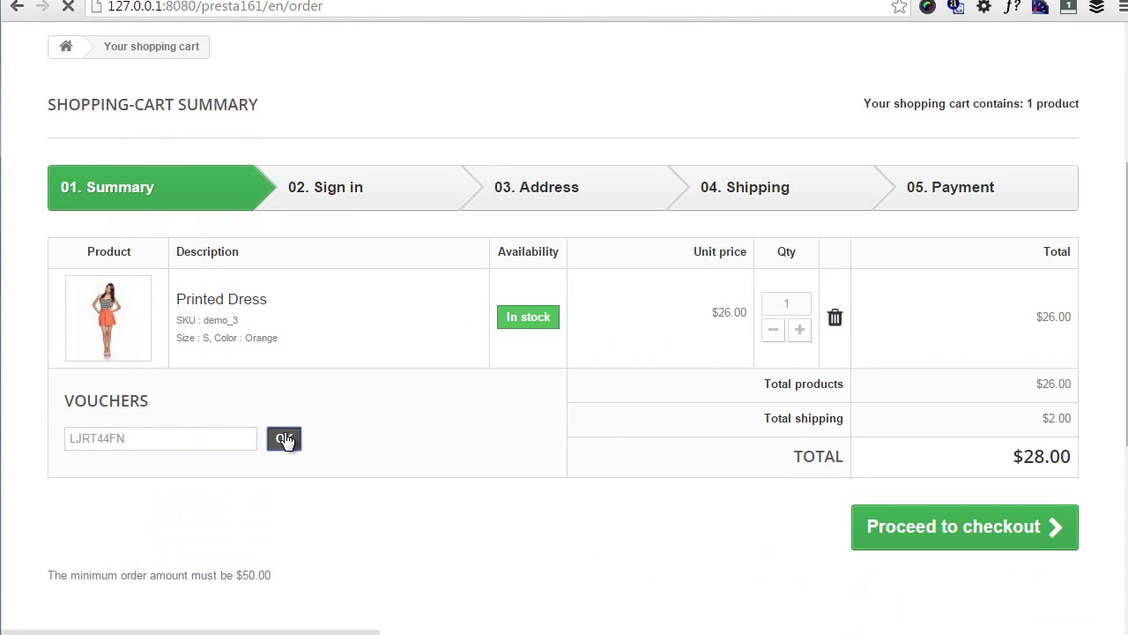
pyautogui.scroll(-2, 284, 435)
pyautogui.scroll(-1, 284, 432)
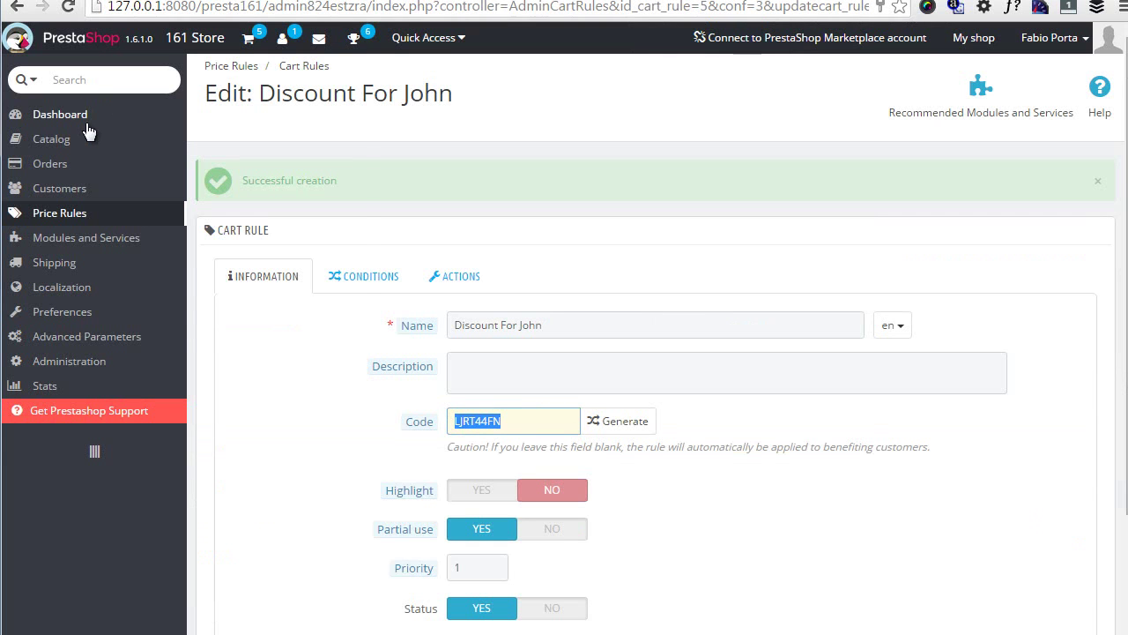
# Step: In the back office, open the price settings of the Faded Short Sleeves T-shirt and display the new specific price form
pyautogui.moveTo(161, 138)
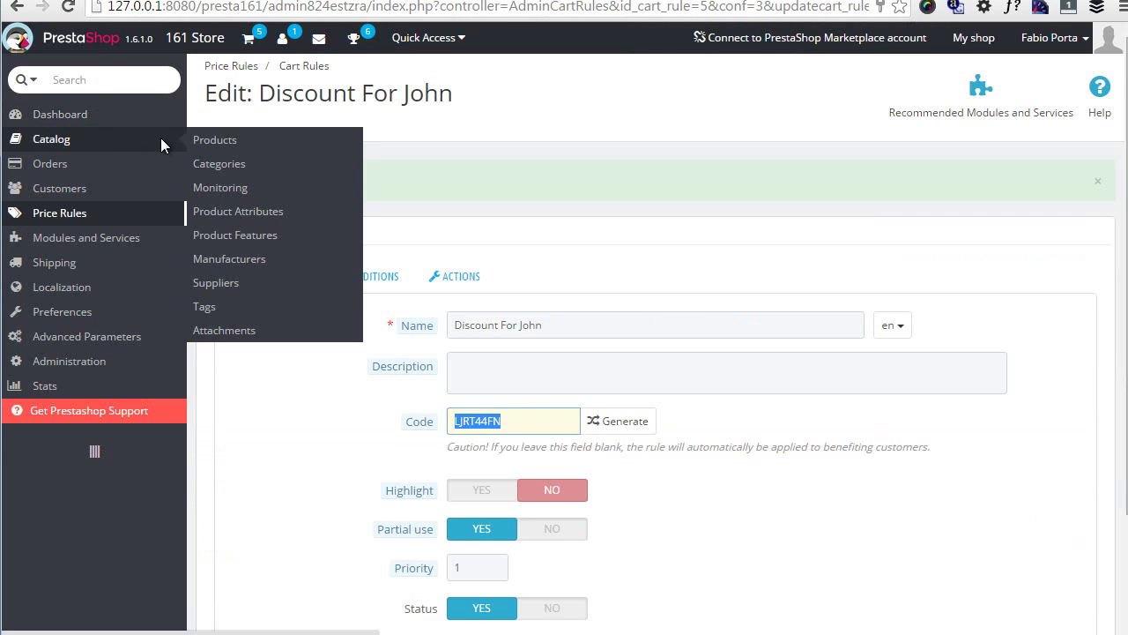
pyautogui.click(233, 139)
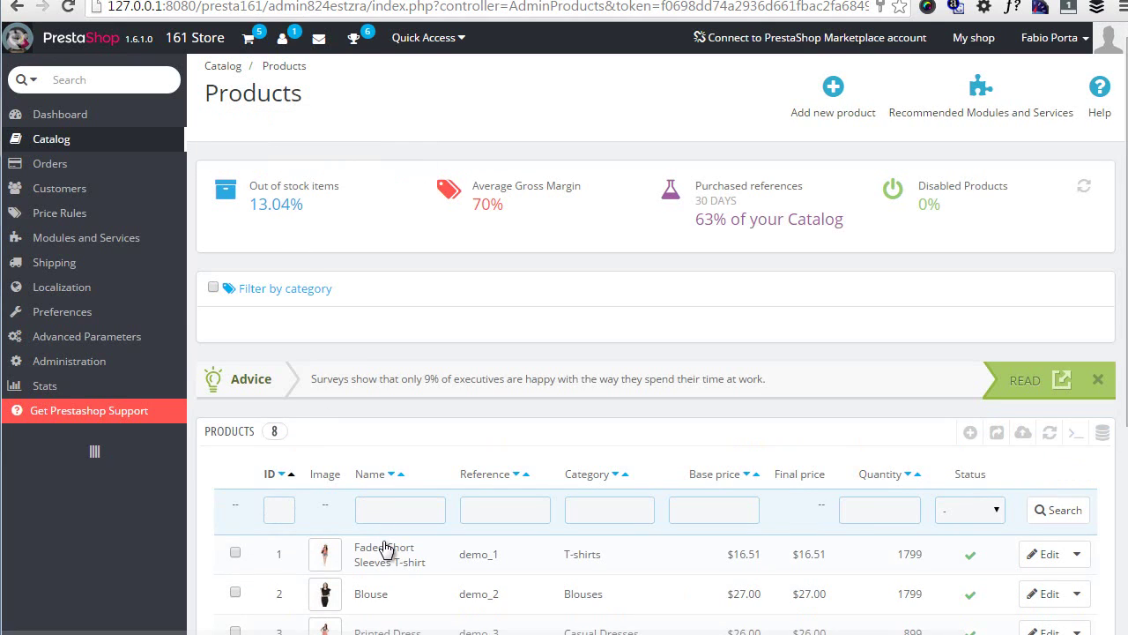
pyautogui.click(386, 549)
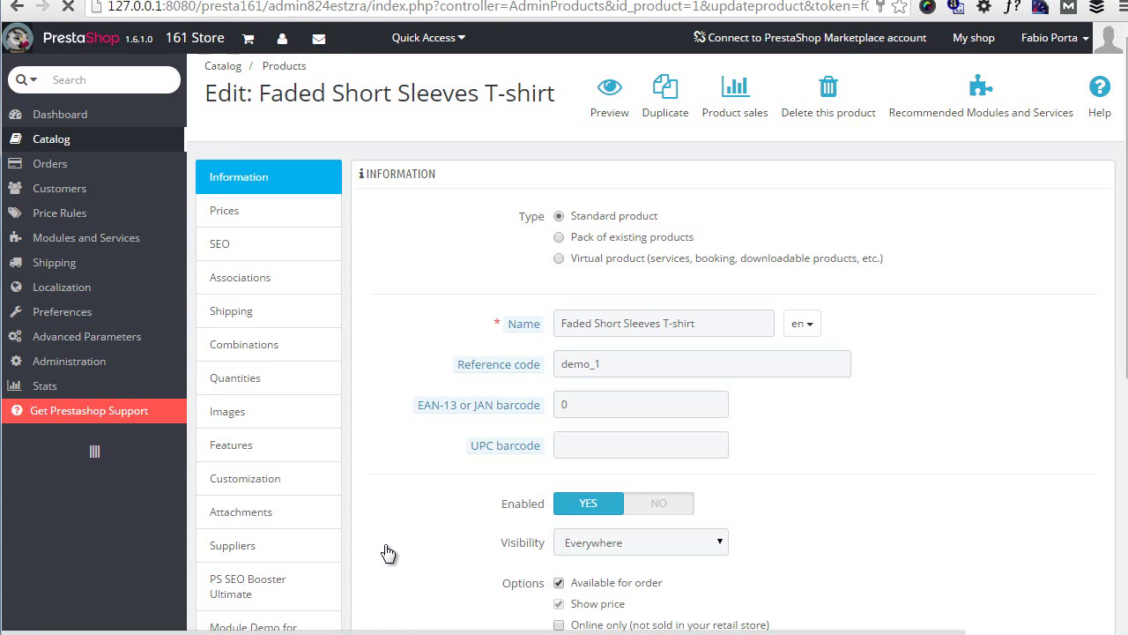
pyautogui.click(252, 215)
pyautogui.scroll(-3, 385, 290)
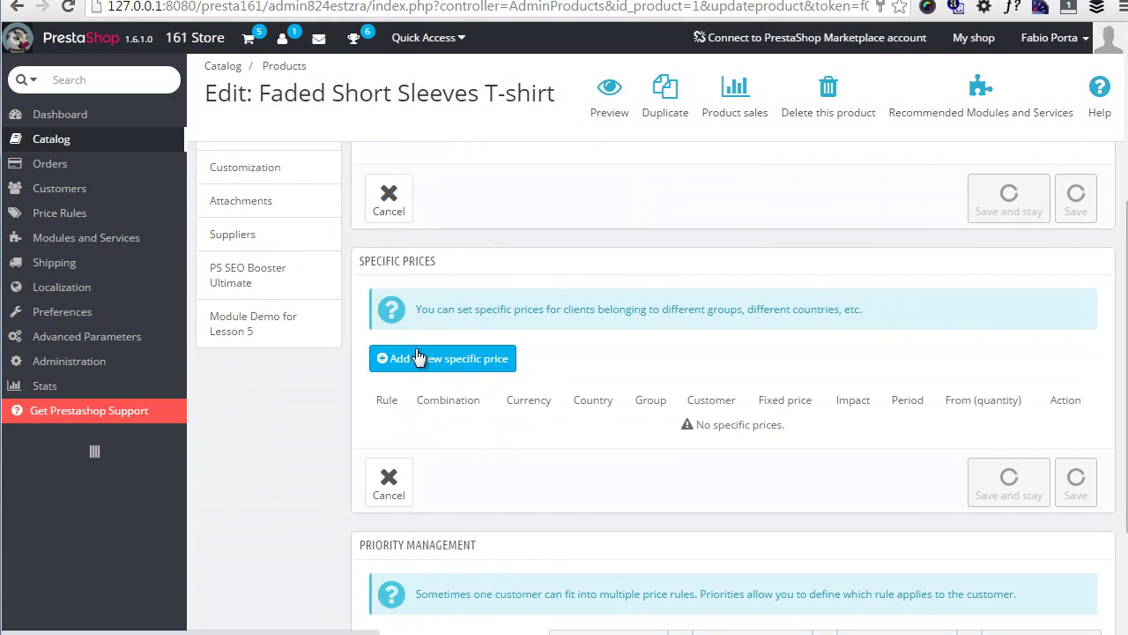
pyautogui.click(418, 357)
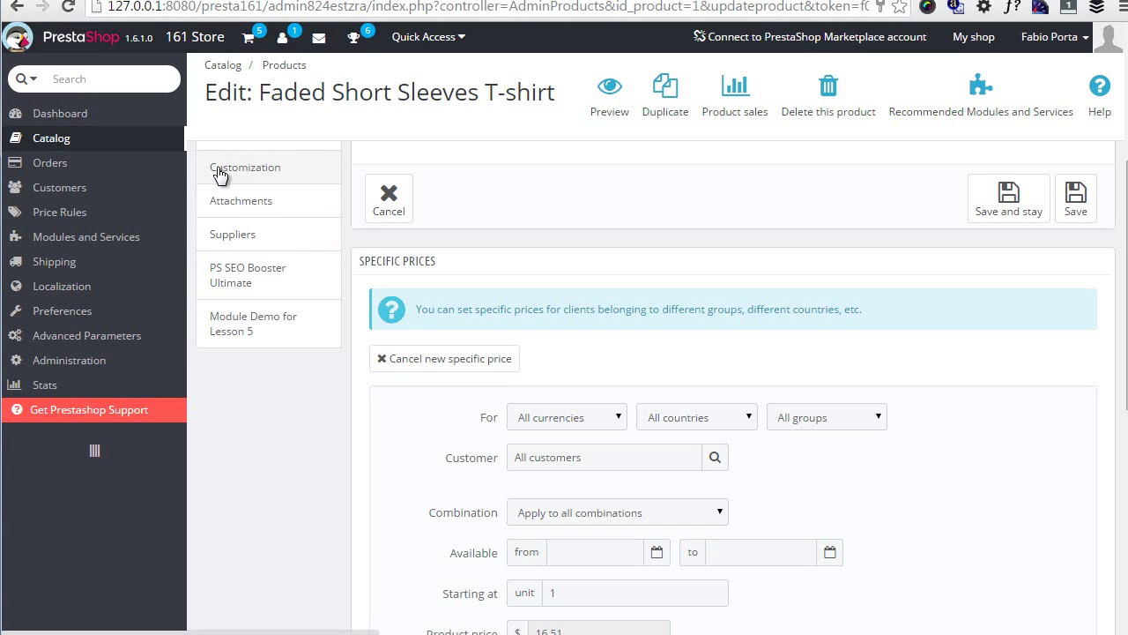
# Step: Add a new catalog price rule and name it "25% on dresses"
pyautogui.moveTo(116, 198)
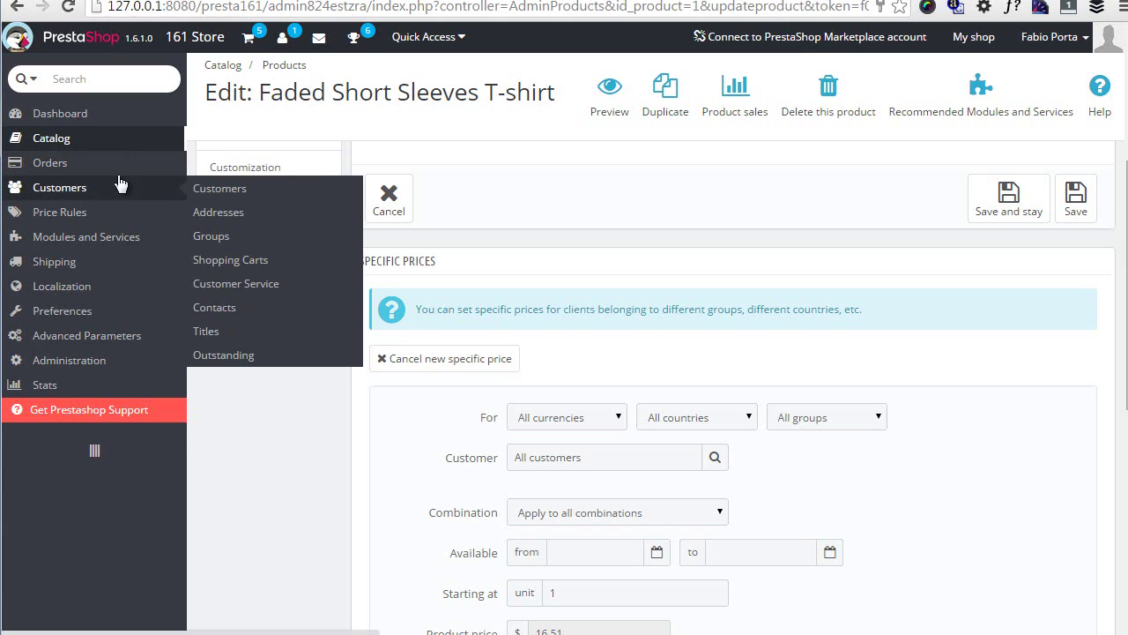
pyautogui.moveTo(130, 152)
pyautogui.moveTo(123, 216)
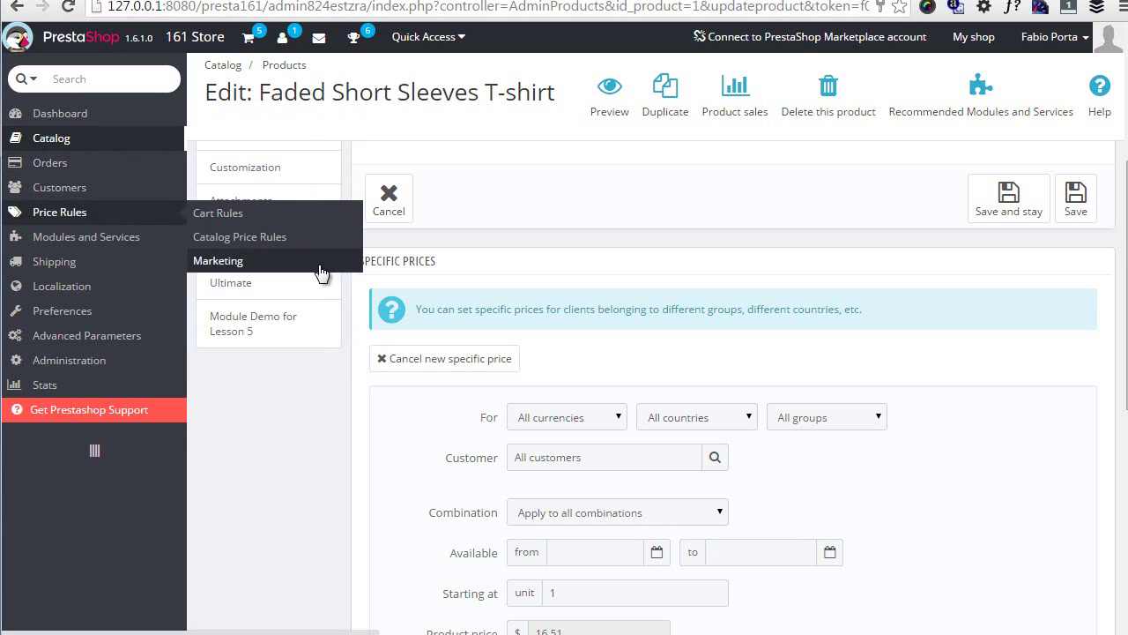
pyautogui.click(264, 239)
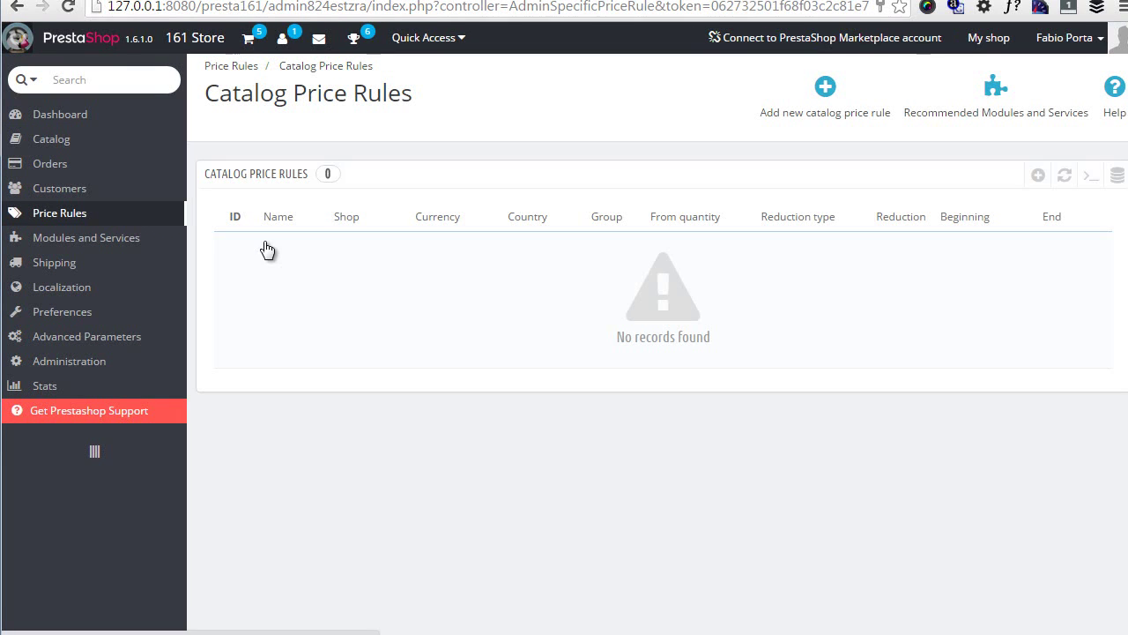
pyautogui.click(820, 108)
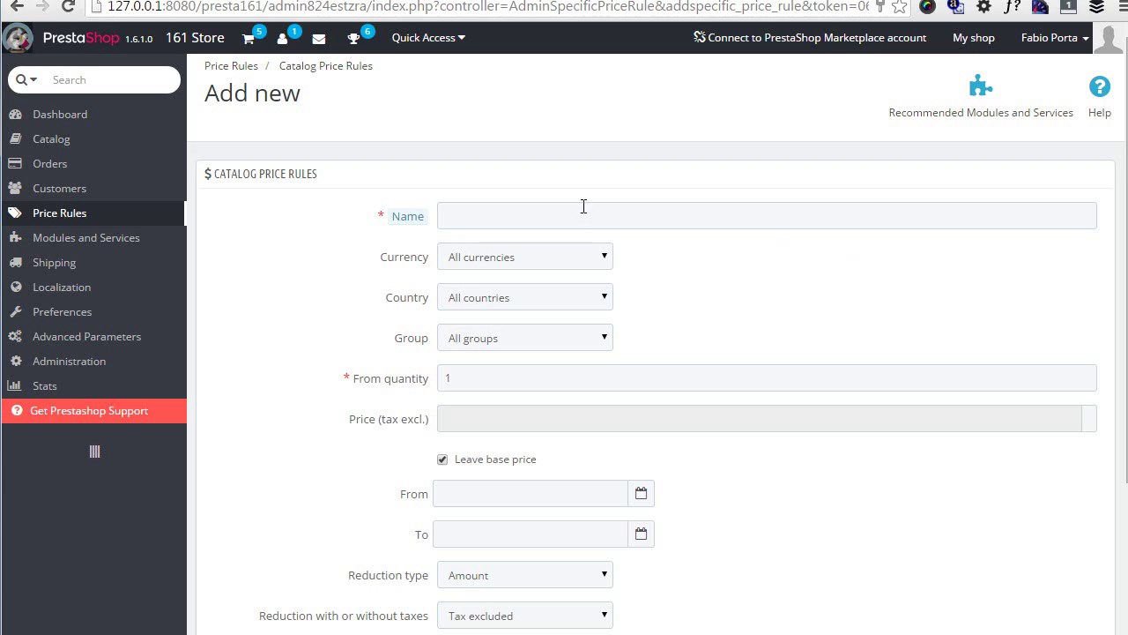
pyautogui.click(584, 206)
pyautogui.write('2')
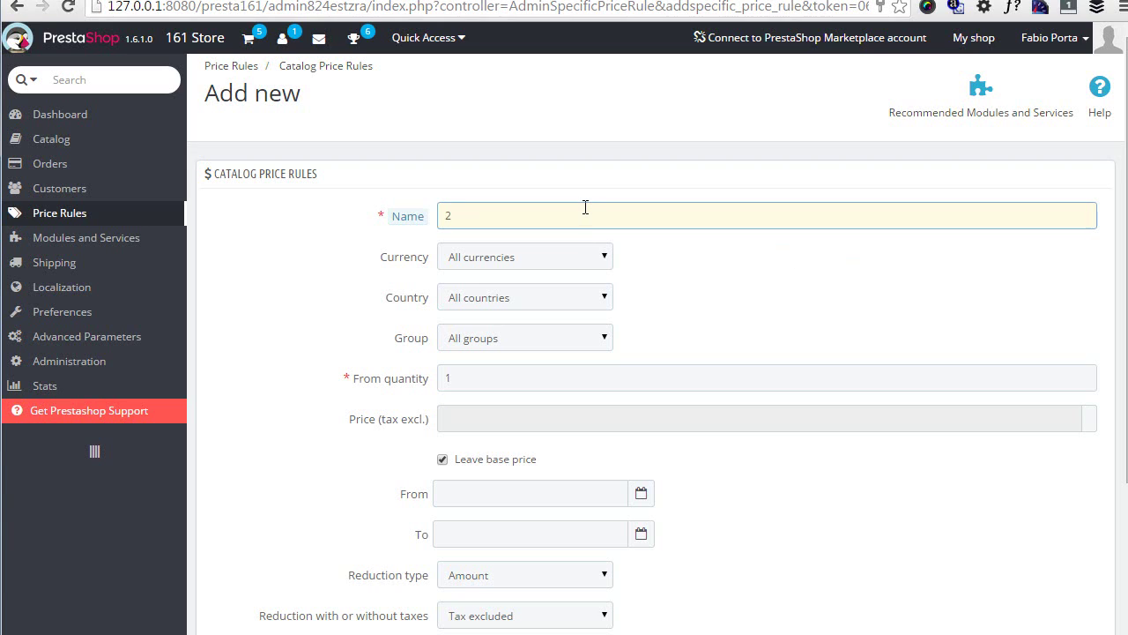
pyautogui.write('5% on dresses')
# Step: Review the currency, country, group, quantity and date options of the new catalog price rule
pyautogui.scroll(-1, 577, 279)
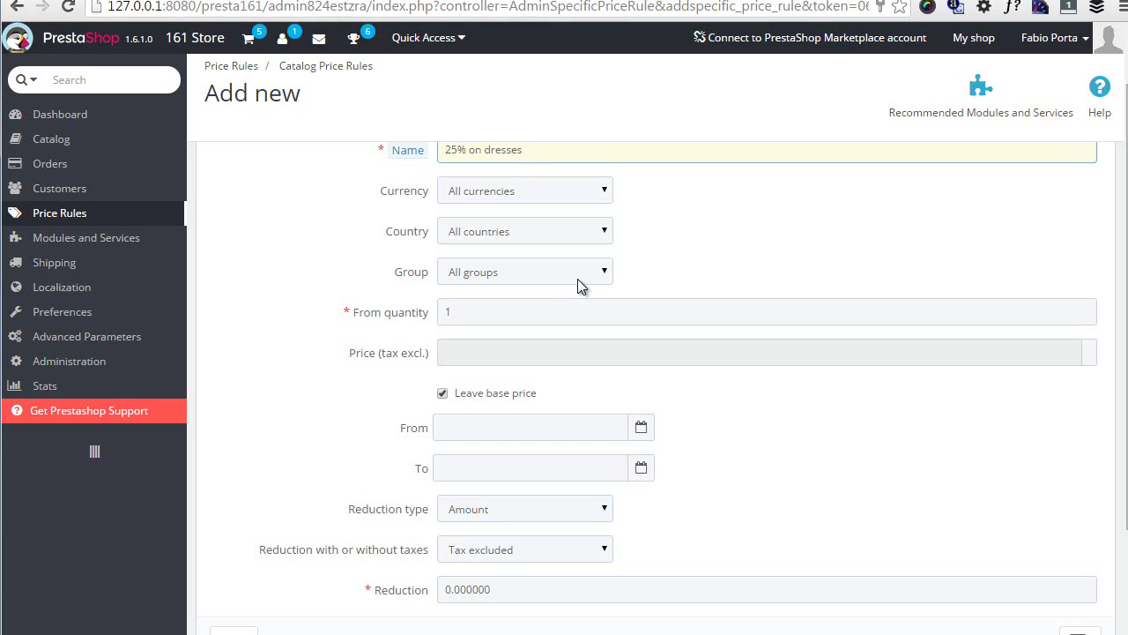
pyautogui.click(569, 189)
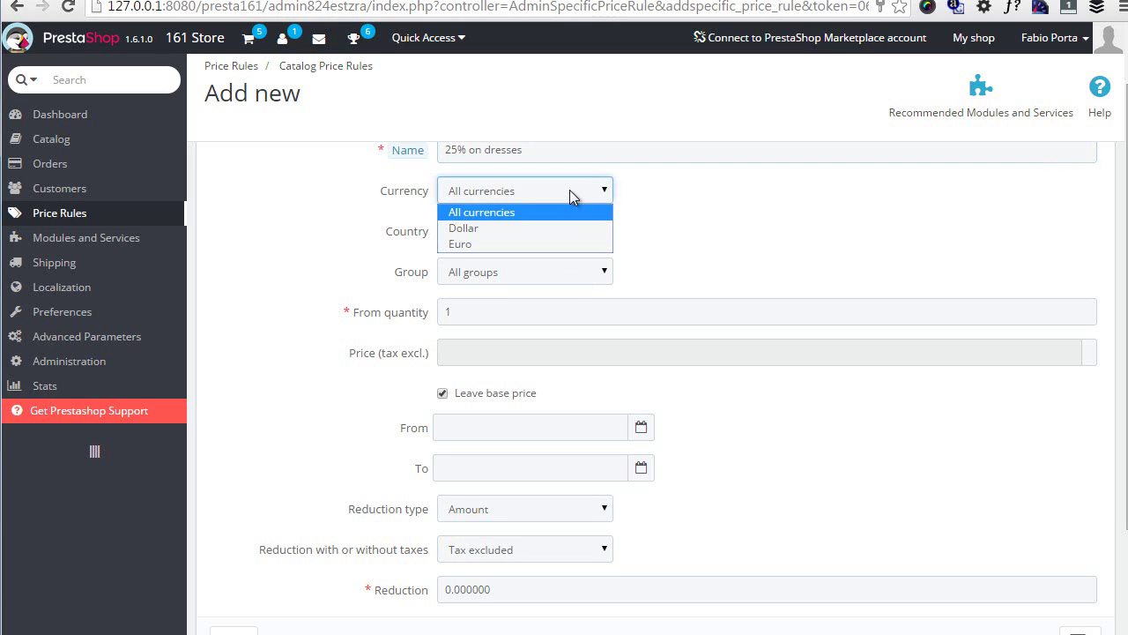
pyautogui.click(570, 190)
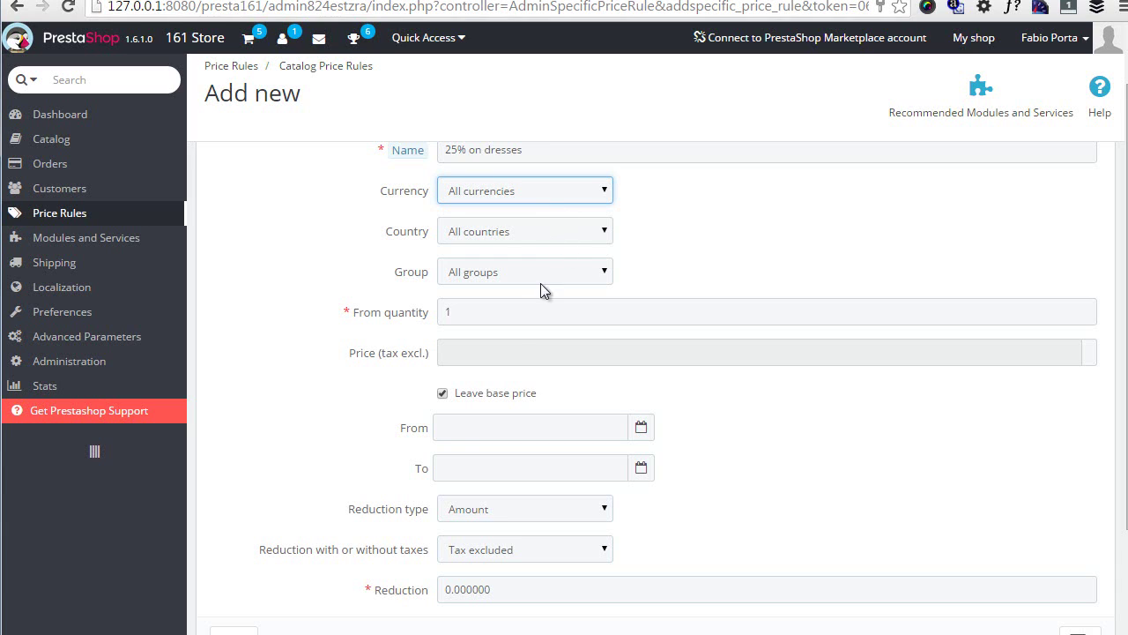
pyautogui.scroll(1, 458, 373)
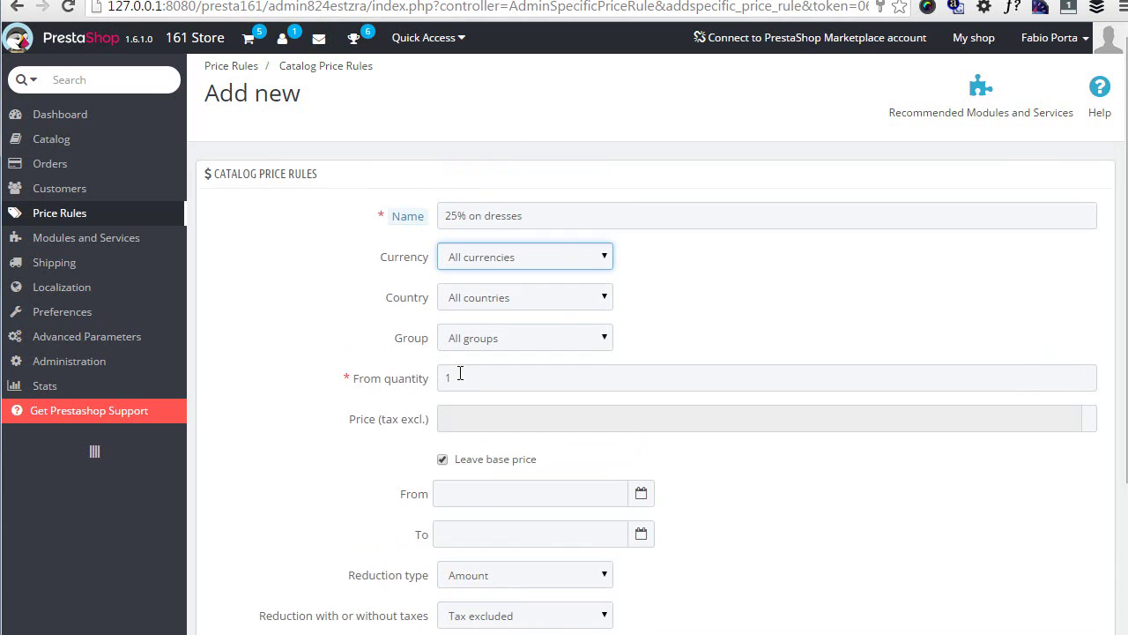
pyautogui.scroll(-1, 471, 343)
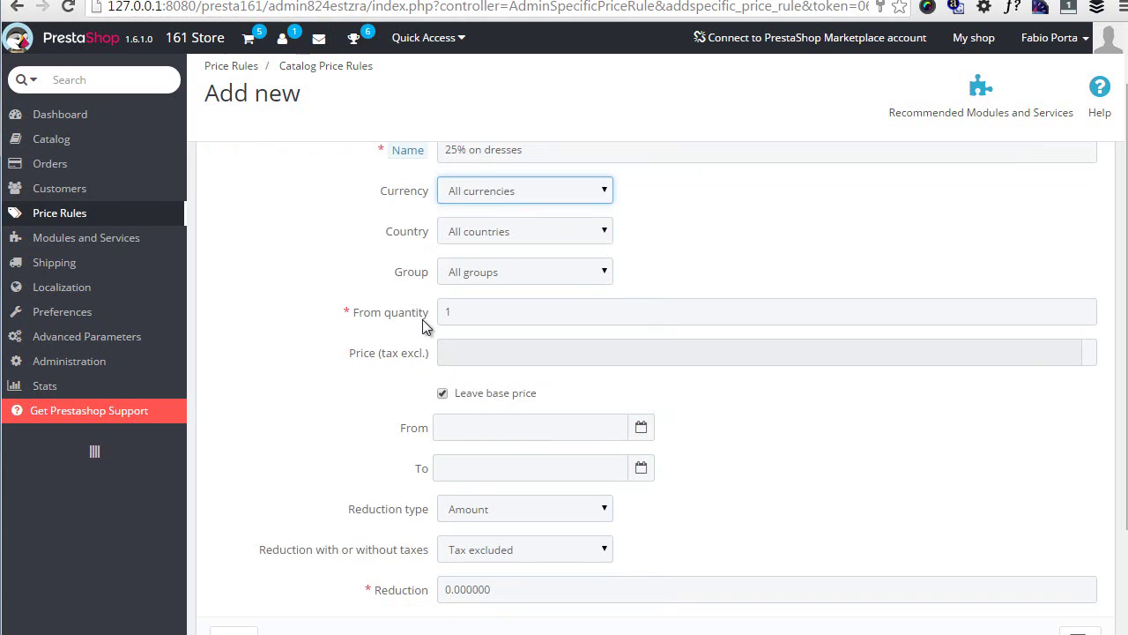
pyautogui.scroll(-1, 385, 308)
pyautogui.click(462, 336)
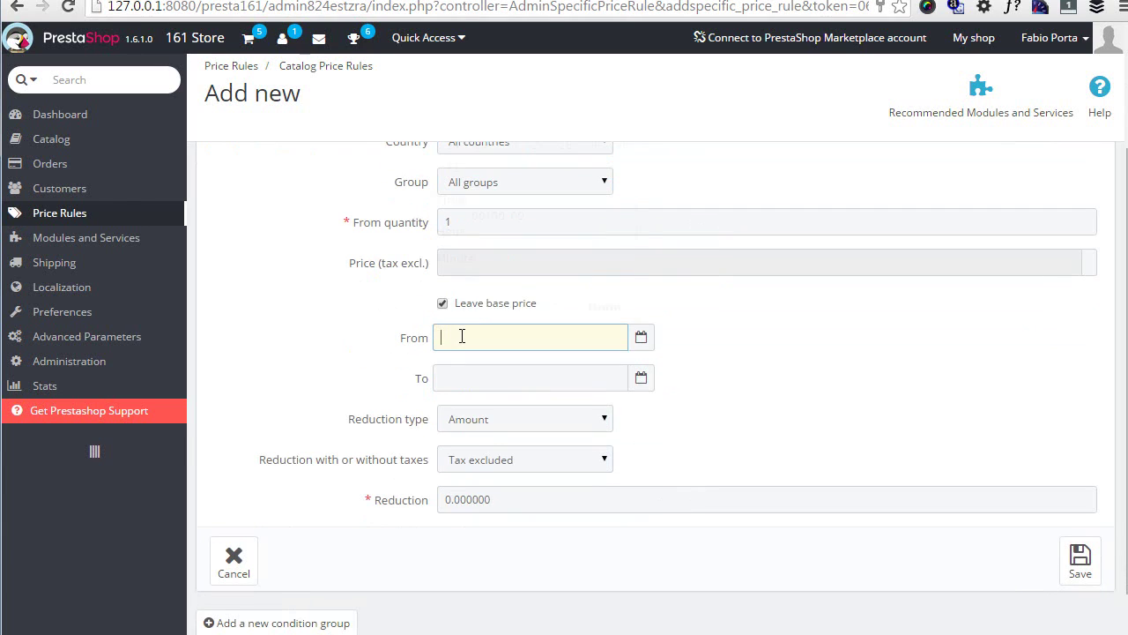
pyautogui.click(846, 334)
# Step: Set the catalog price rule's reduction type to Percentage with a reduction of 25, and save the rule
pyautogui.scroll(-1, 617, 432)
pyautogui.click(569, 363)
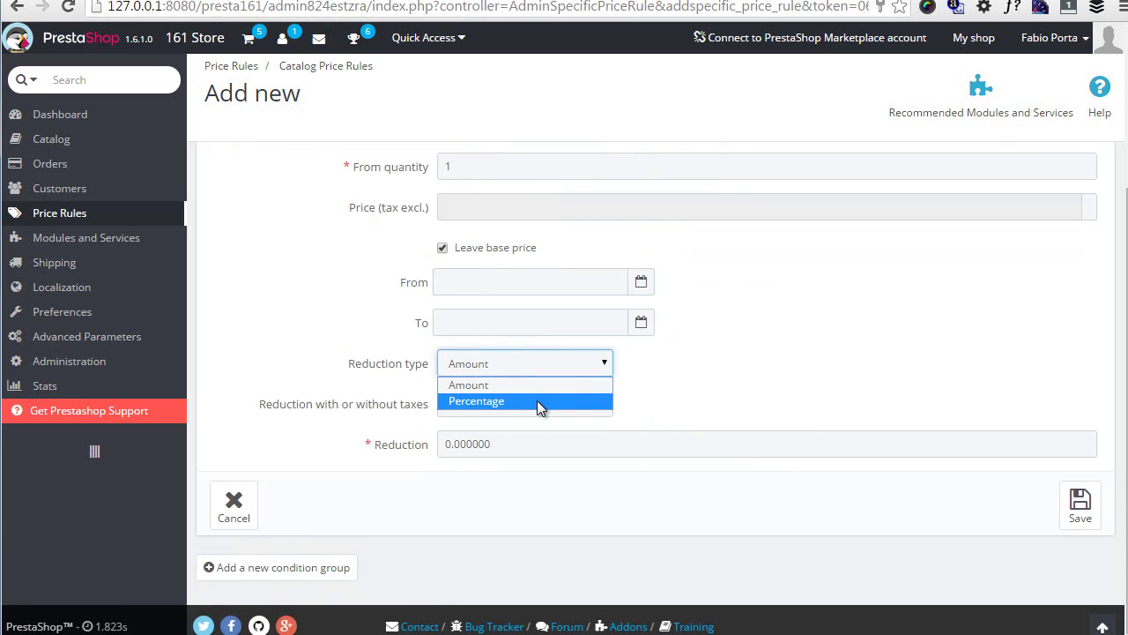
pyautogui.click(533, 400)
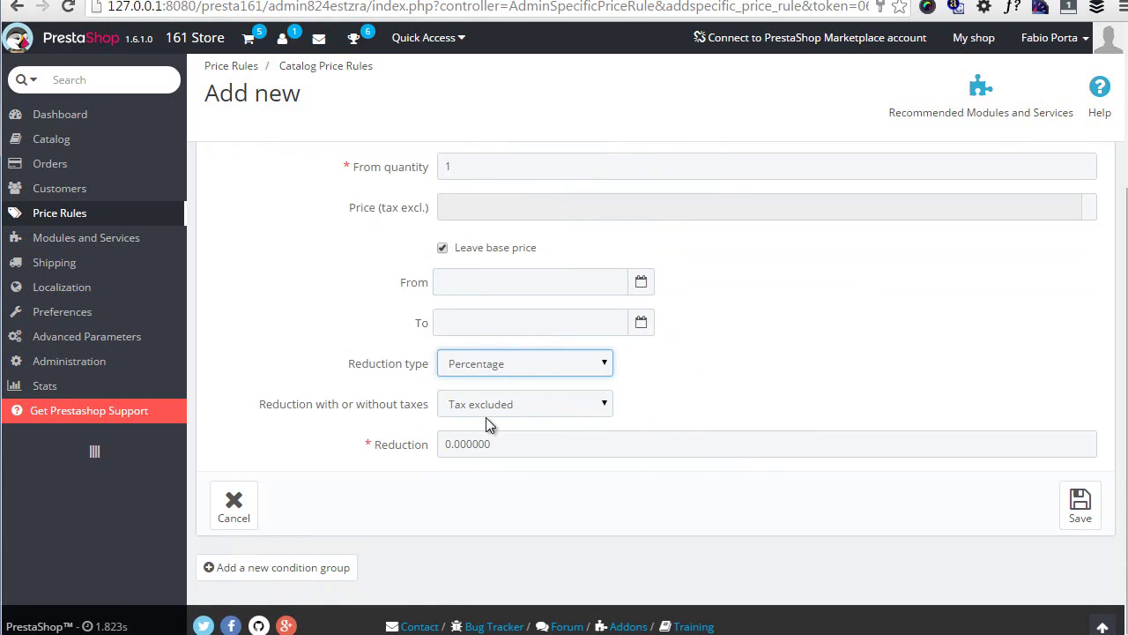
pyautogui.doubleClick(514, 444)
pyautogui.write('25')
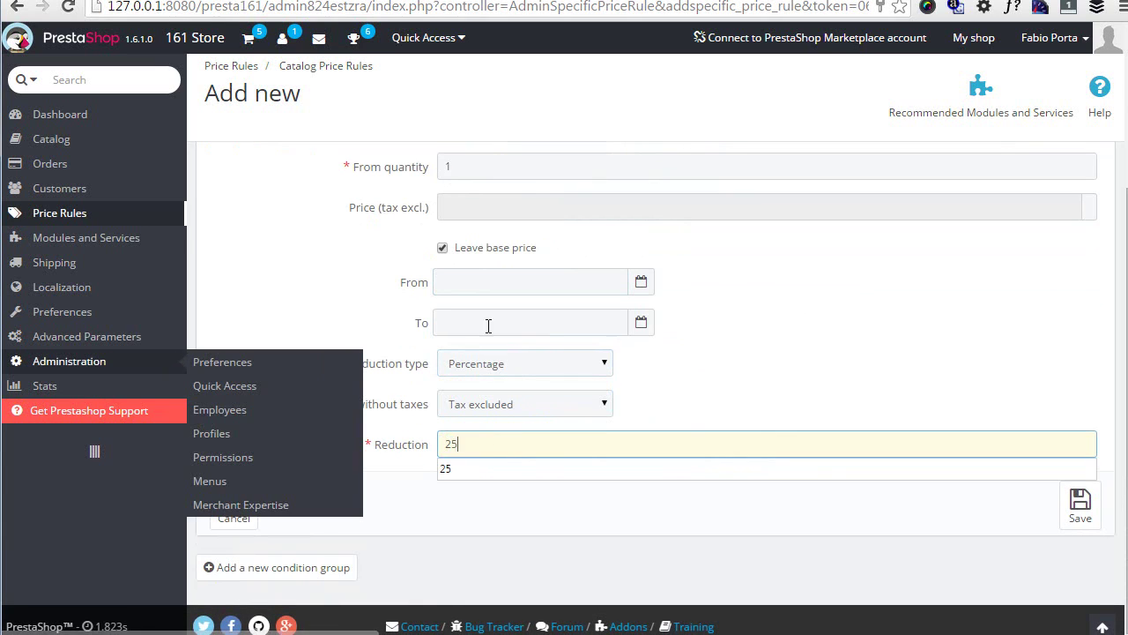
pyautogui.click(887, 331)
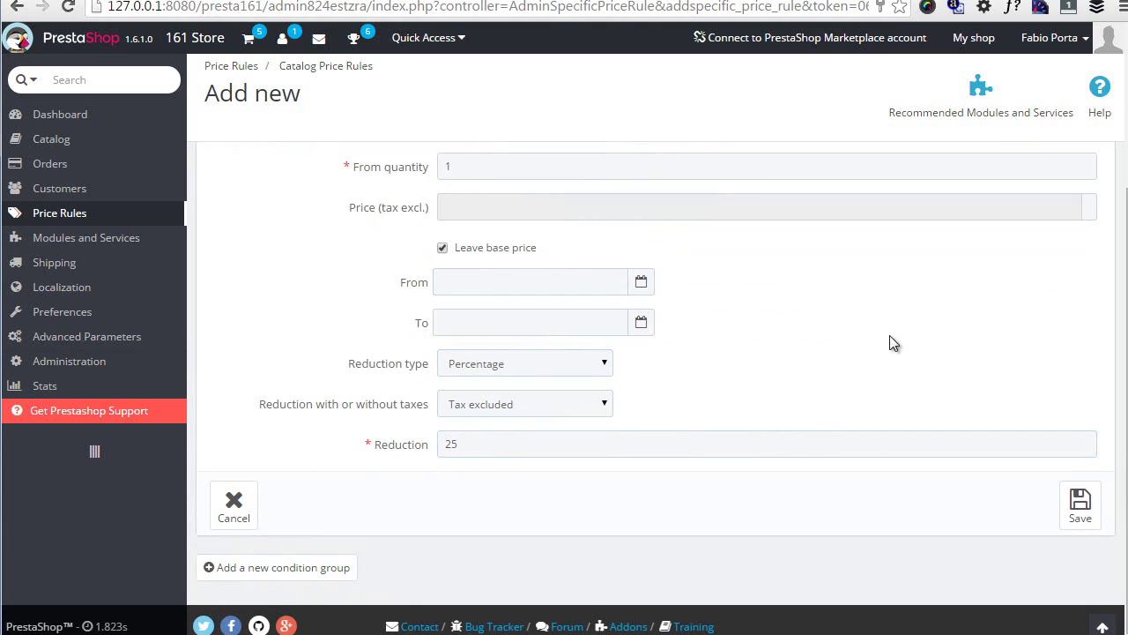
pyautogui.click(1068, 515)
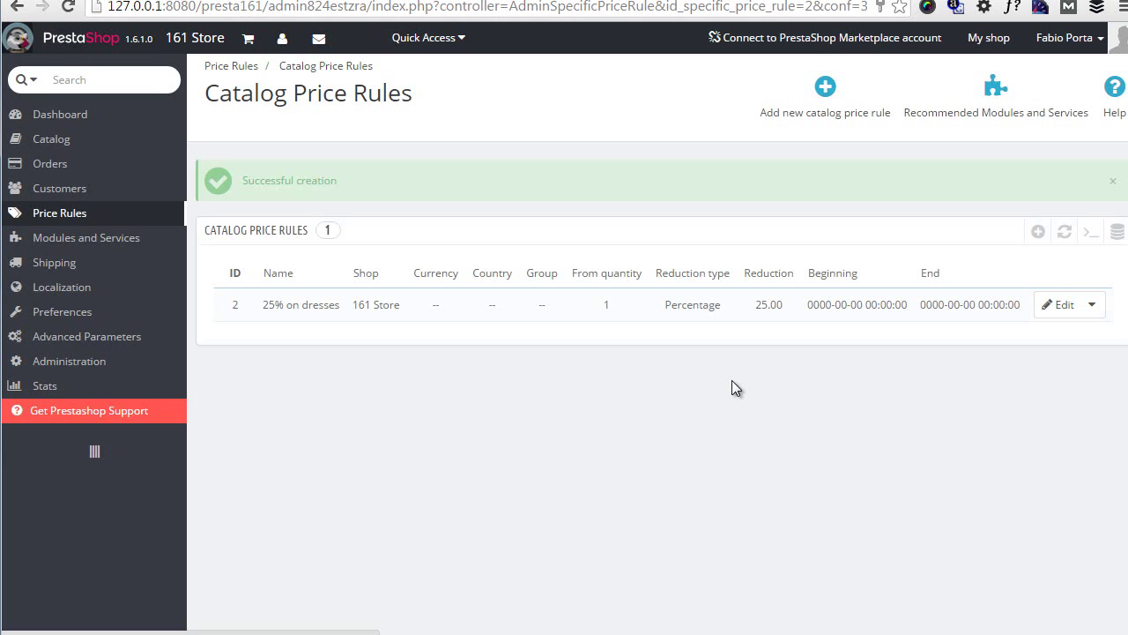
# Step: Open the "25% on dresses" catalog price rule for editing and add a new condition group to it
pyautogui.click(1063, 305)
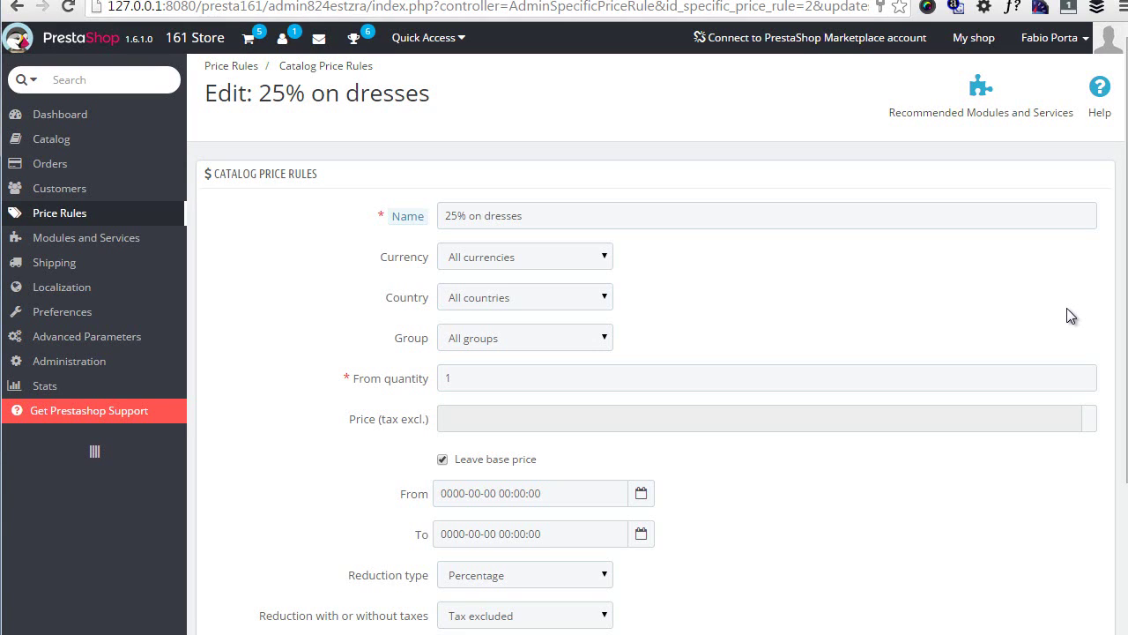
pyautogui.scroll(-3, 739, 260)
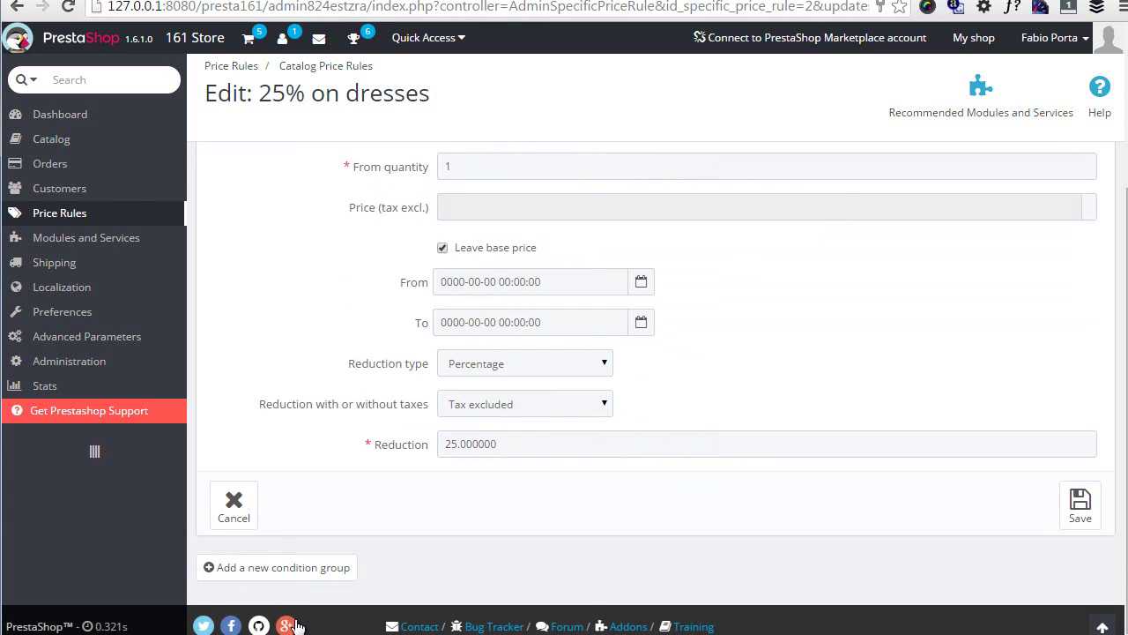
pyautogui.click(276, 567)
pyautogui.scroll(-3, 564, 451)
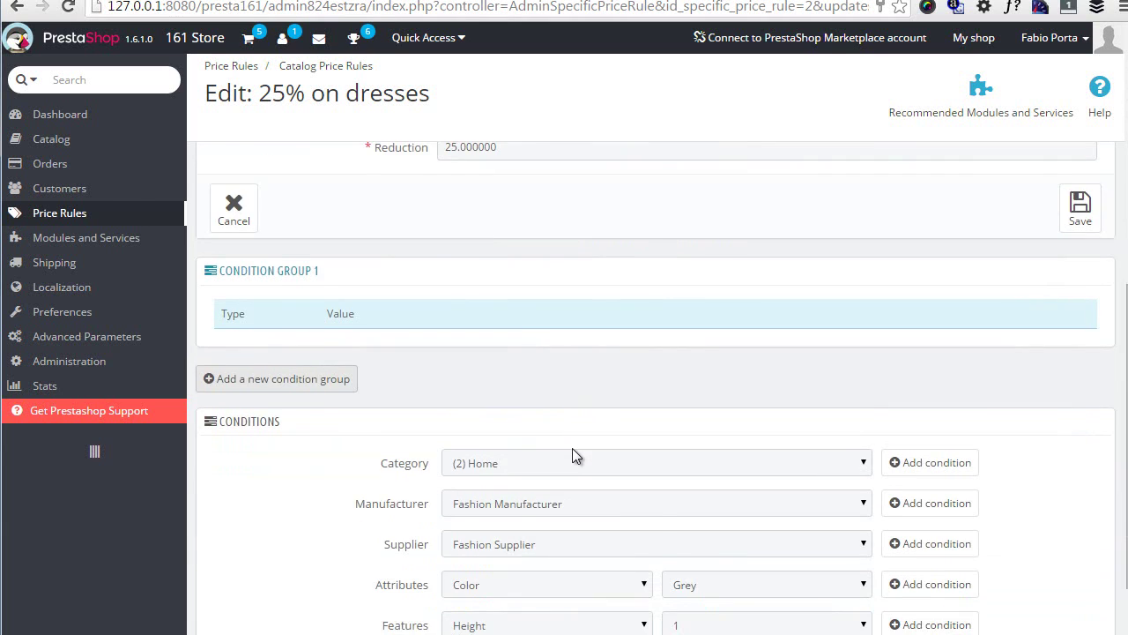
pyautogui.scroll(-2, 572, 455)
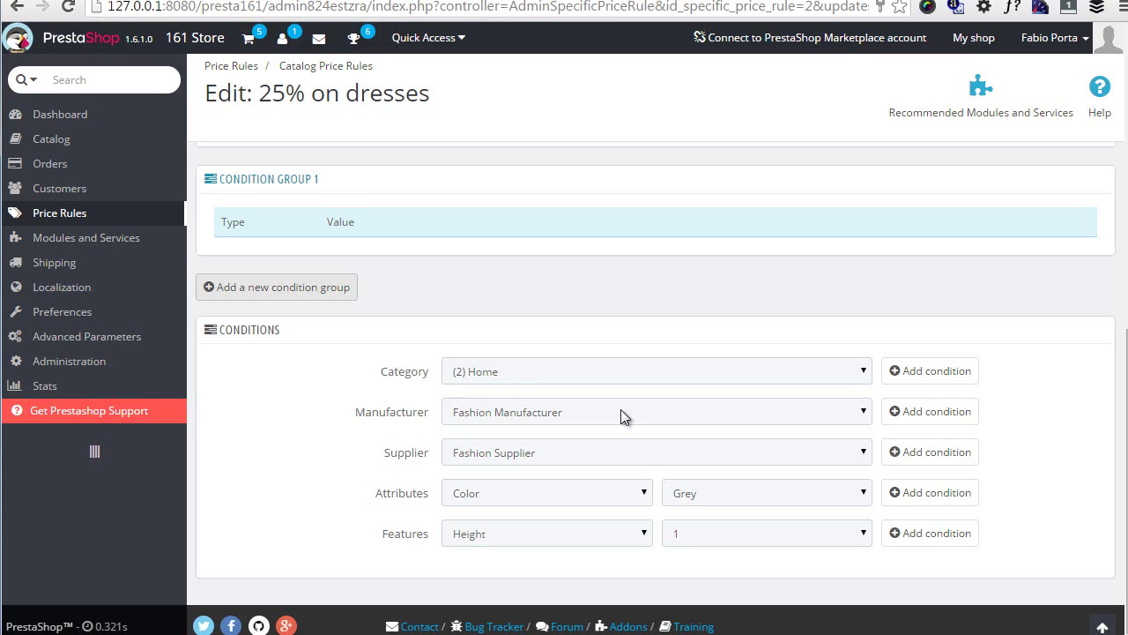
# Step: Add a category condition for (8) Dresses to the rule's condition group and save the rule
pyautogui.click(635, 377)
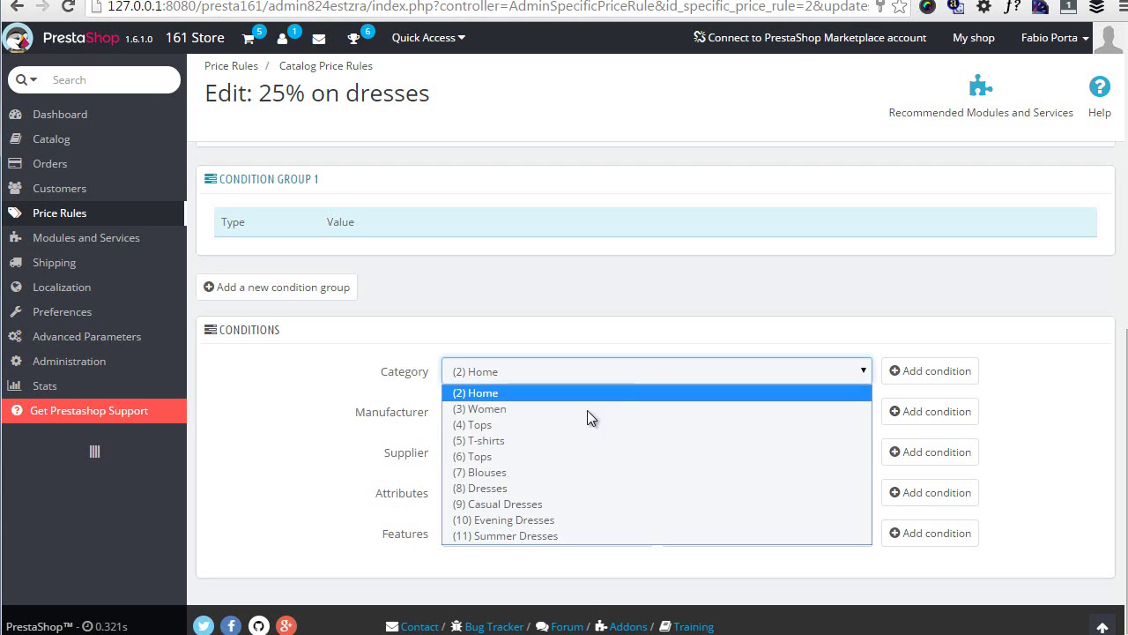
pyautogui.click(566, 485)
pyautogui.click(957, 375)
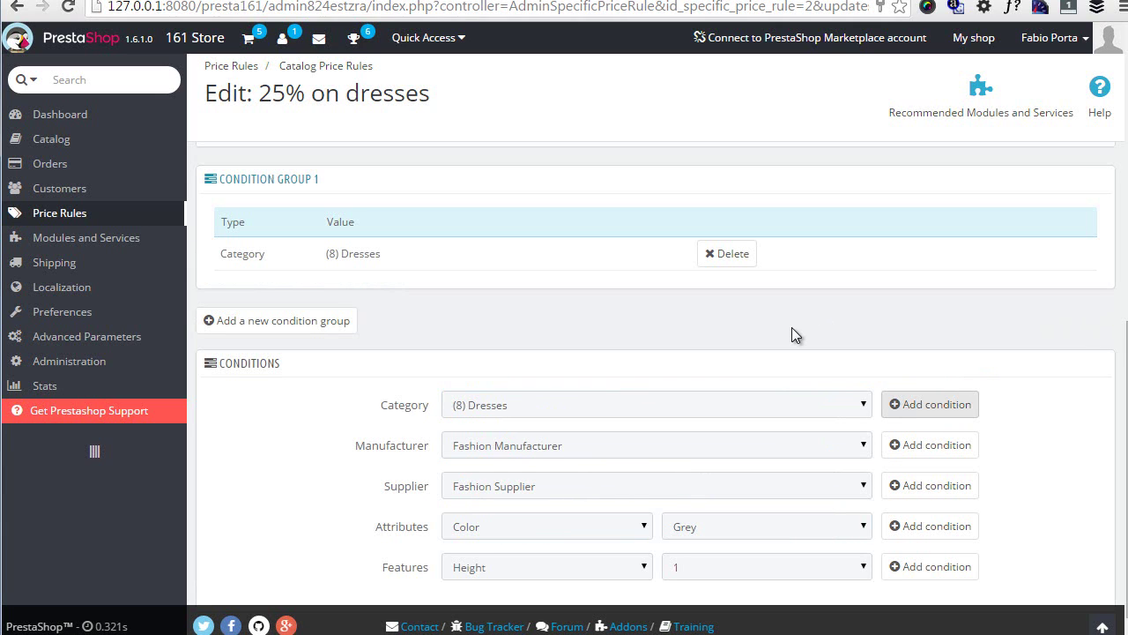
pyautogui.scroll(2, 792, 328)
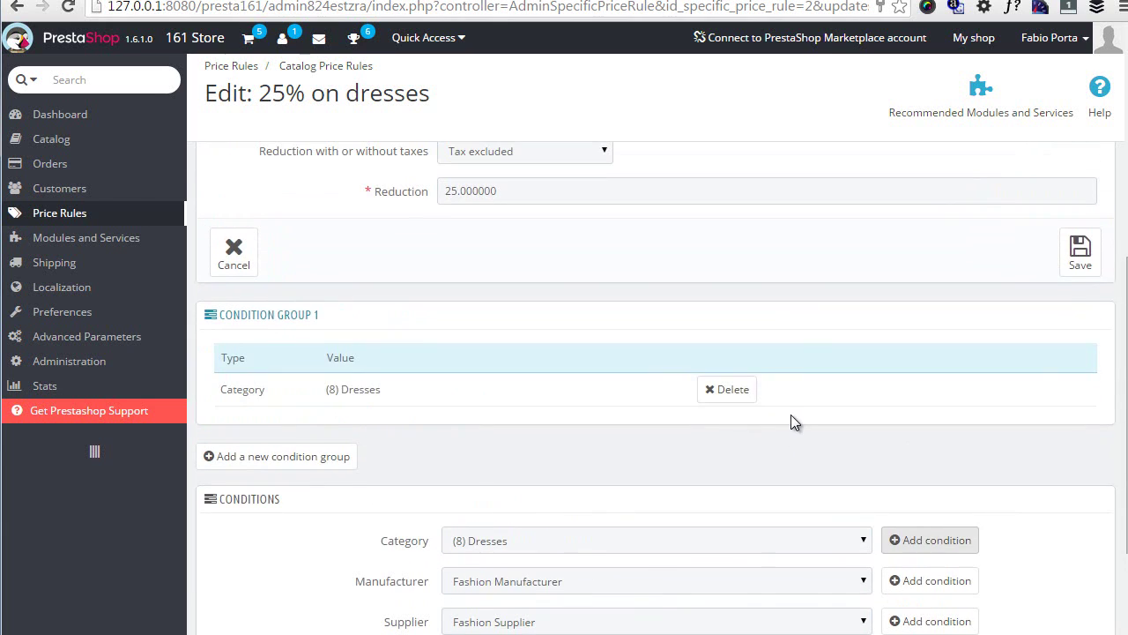
pyautogui.click(1080, 251)
# Step: Reopen the "25% on dresses" rule and check the saved condition in its condition group
pyautogui.click(1055, 305)
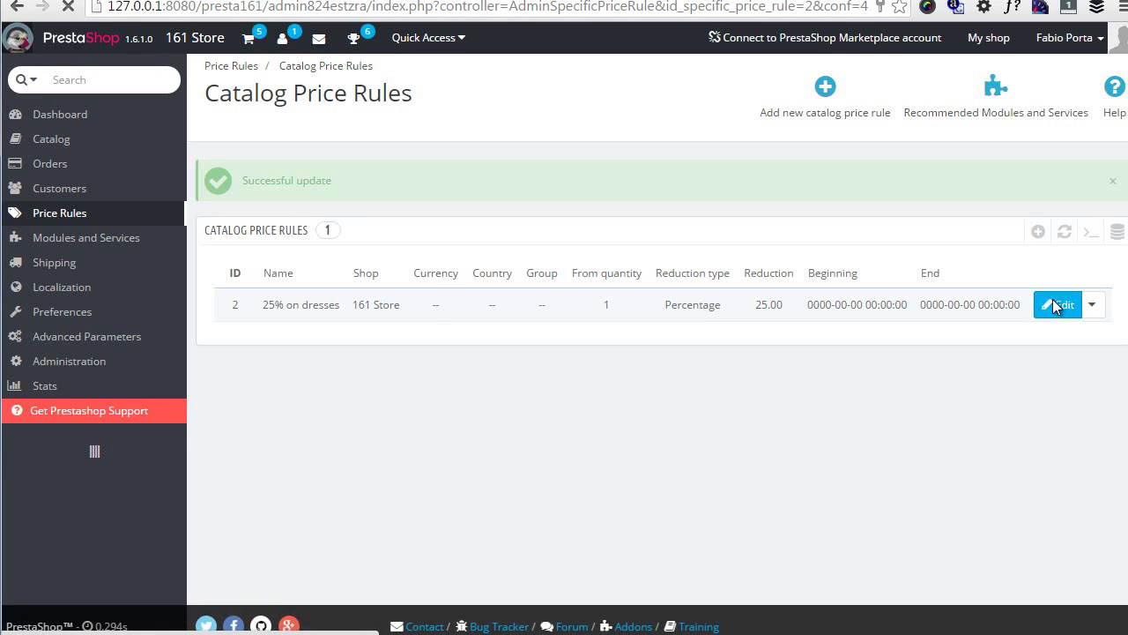
pyautogui.scroll(-9, 791, 341)
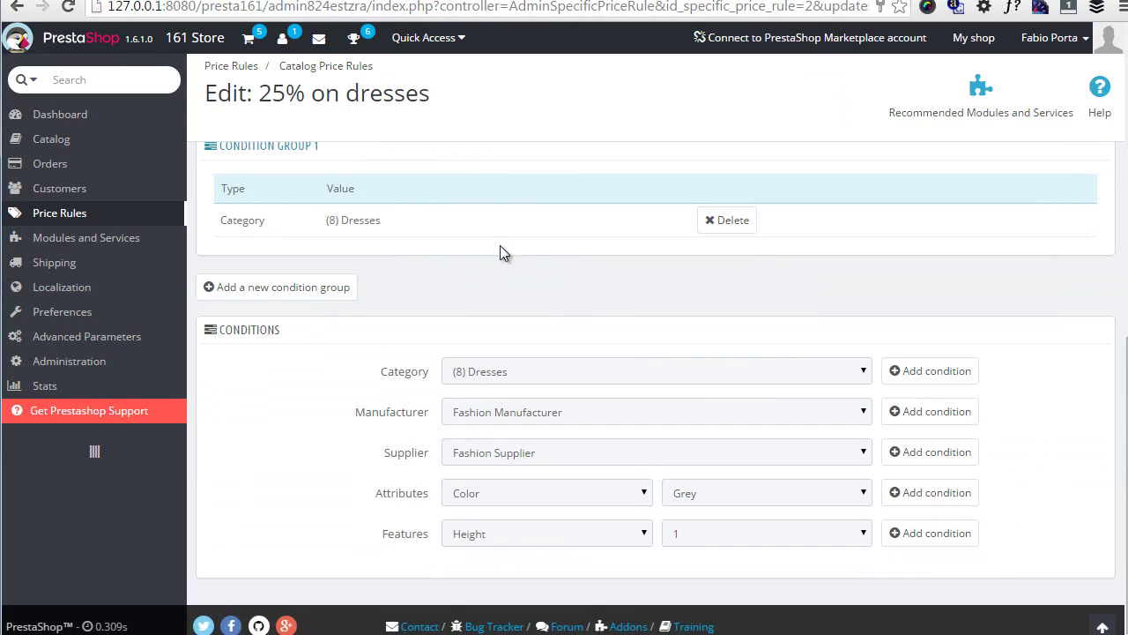
pyautogui.scroll(2, 522, 270)
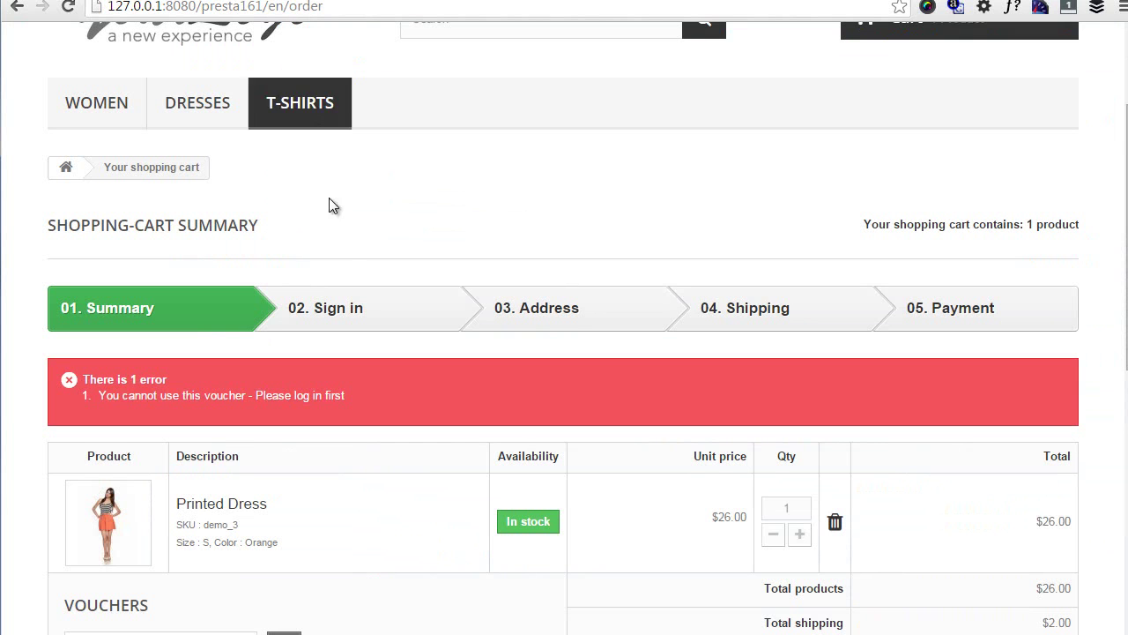
# Step: In the storefront, open the Dresses category and examine the prices and discount labels of the listed dresses
pyautogui.scroll(1, 334, 206)
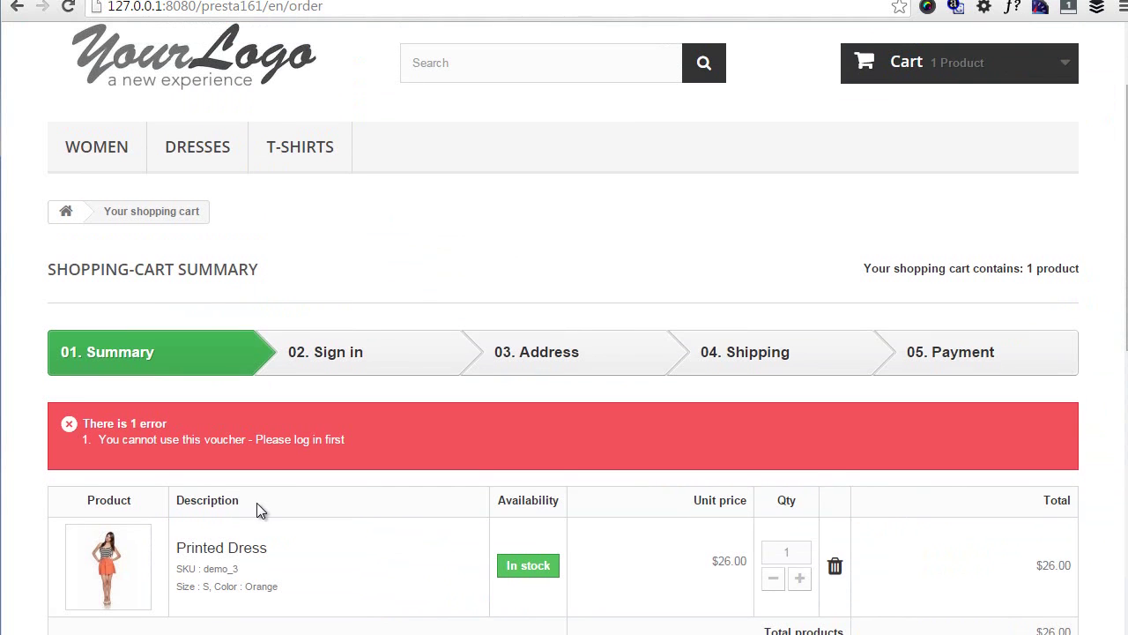
pyautogui.click(203, 152)
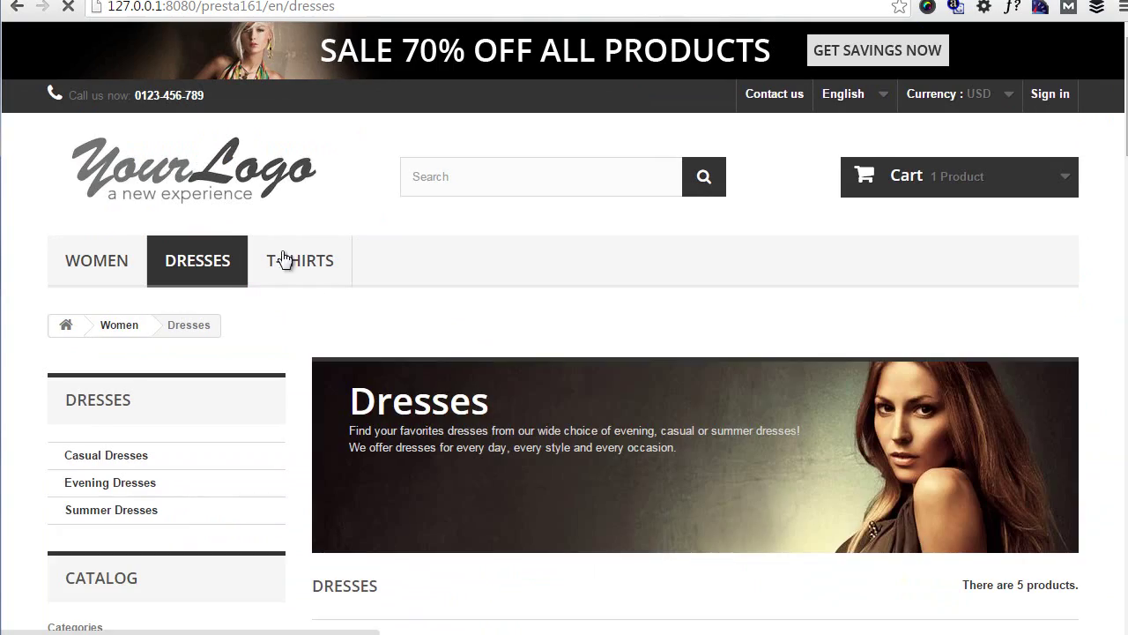
pyautogui.scroll(-8, 429, 312)
pyautogui.scroll(-12, 859, 260)
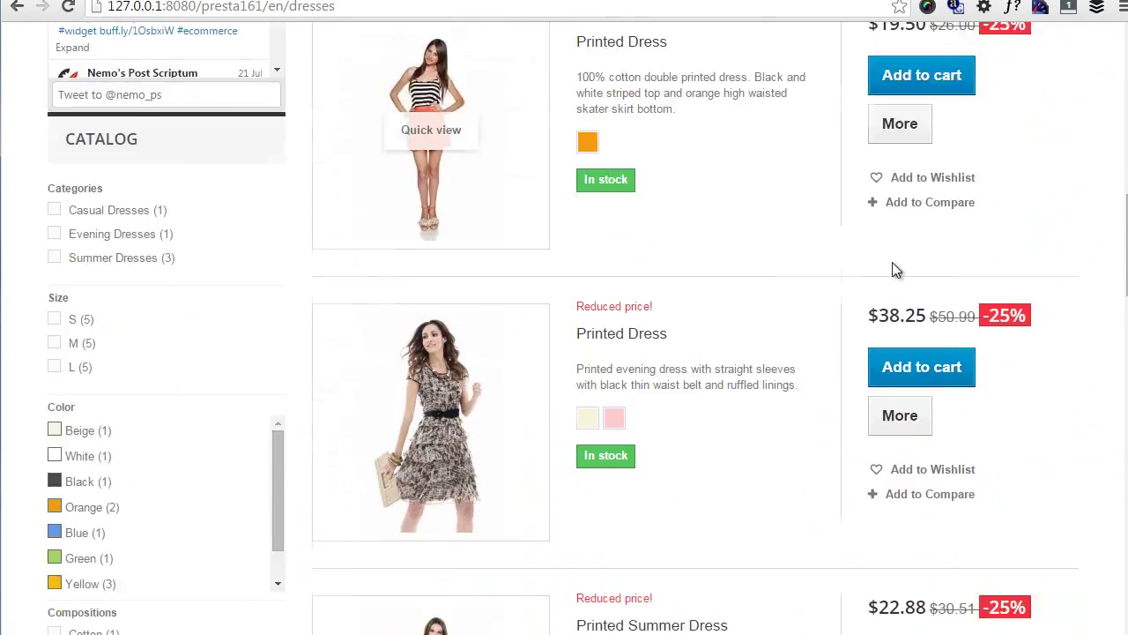
pyautogui.scroll(-5, 848, 264)
pyautogui.scroll(11, 847, 269)
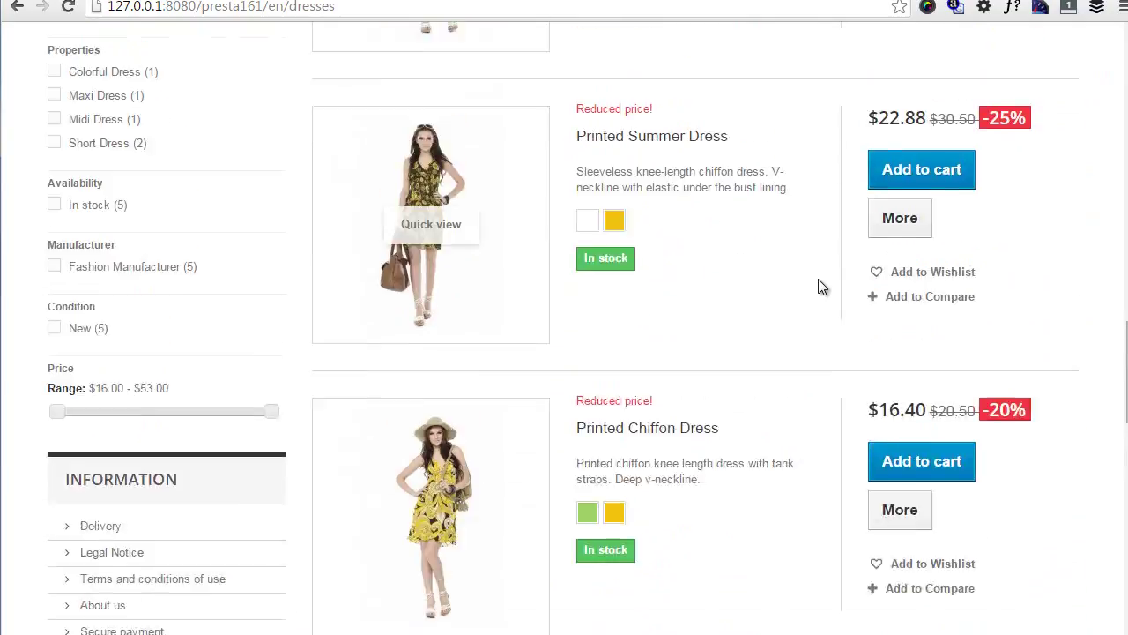
pyautogui.scroll(-6, 967, 334)
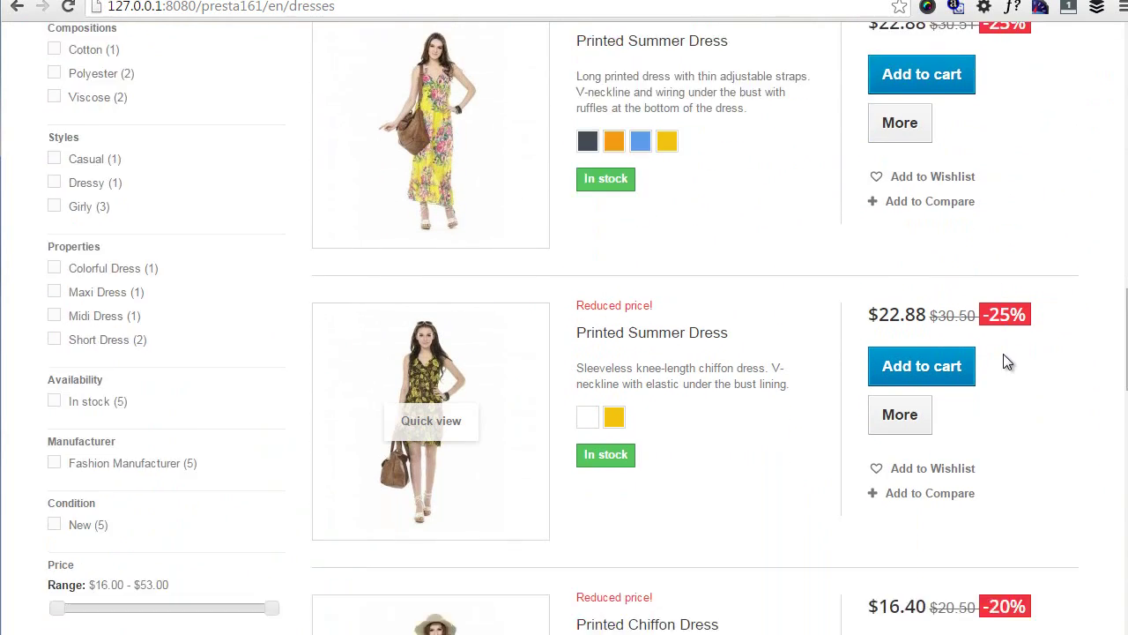